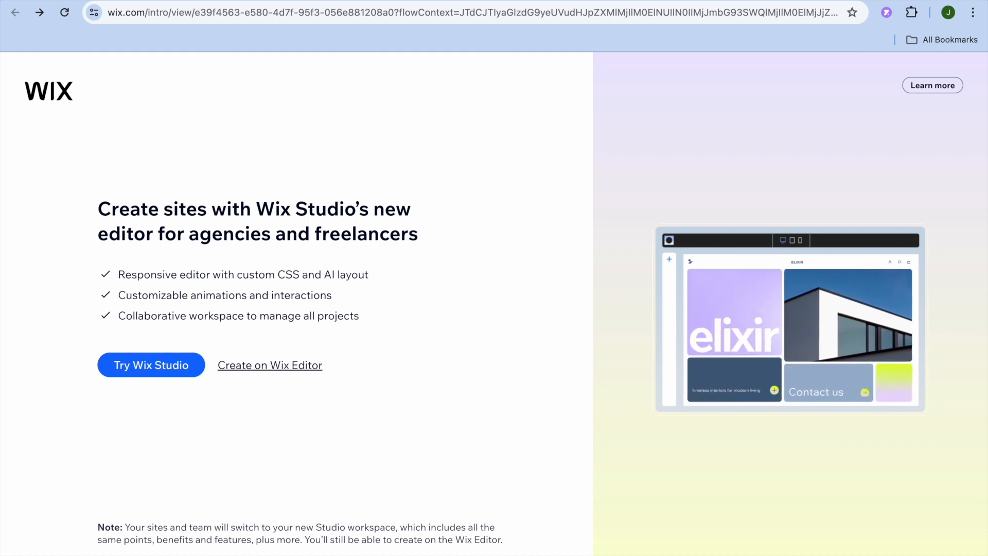
Start a new Wix Editor site without AI and set its type to Real Estate Agent
left_click(278, 365)
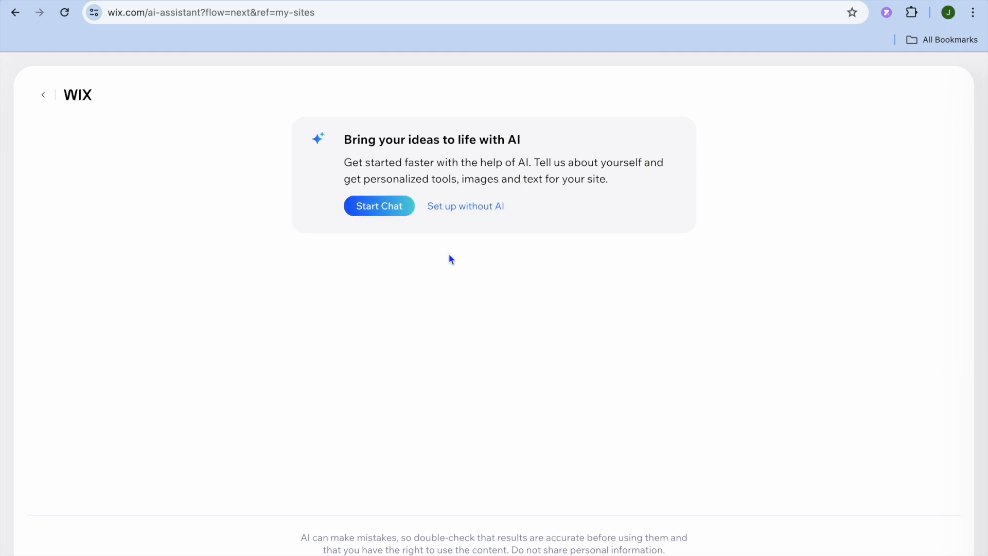
left_click(467, 206)
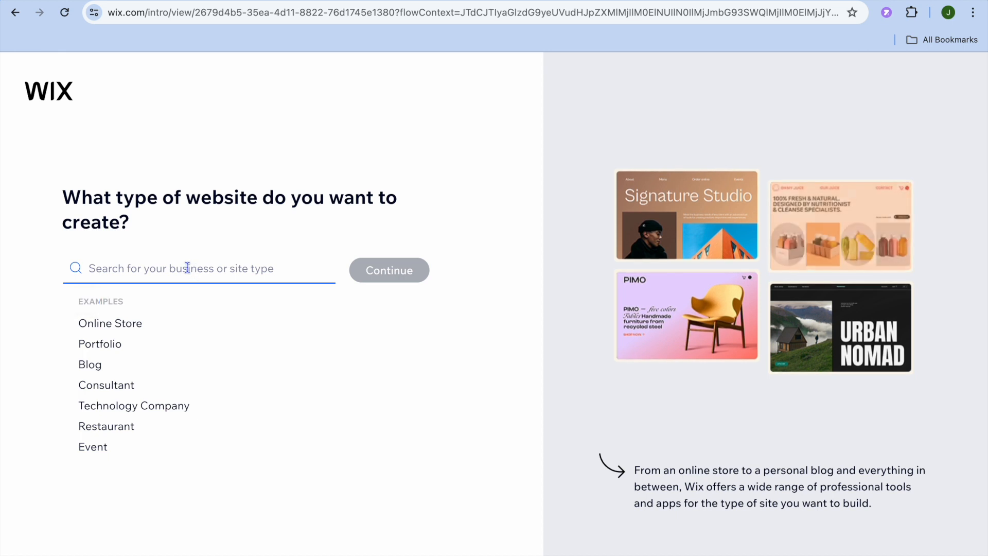
type("REAL")
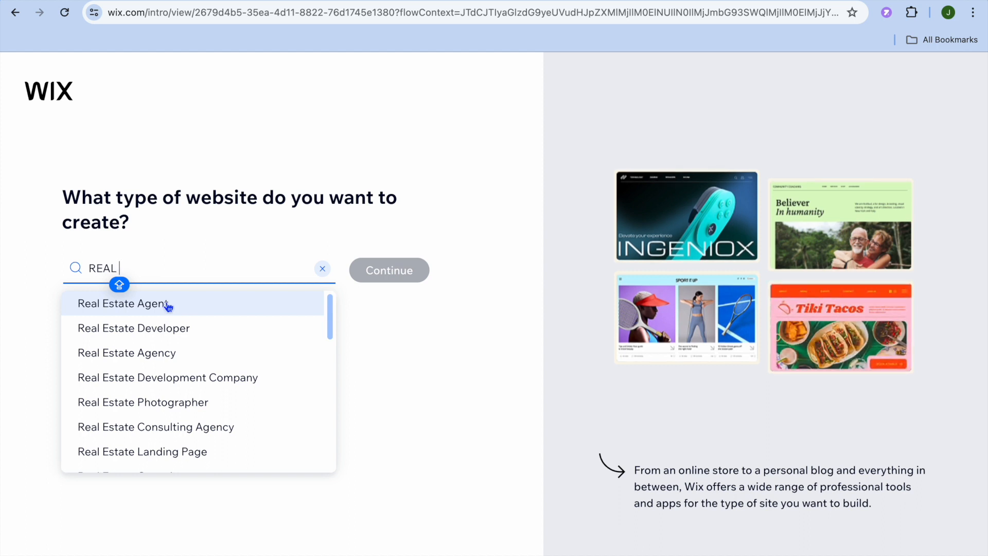
left_click(168, 305)
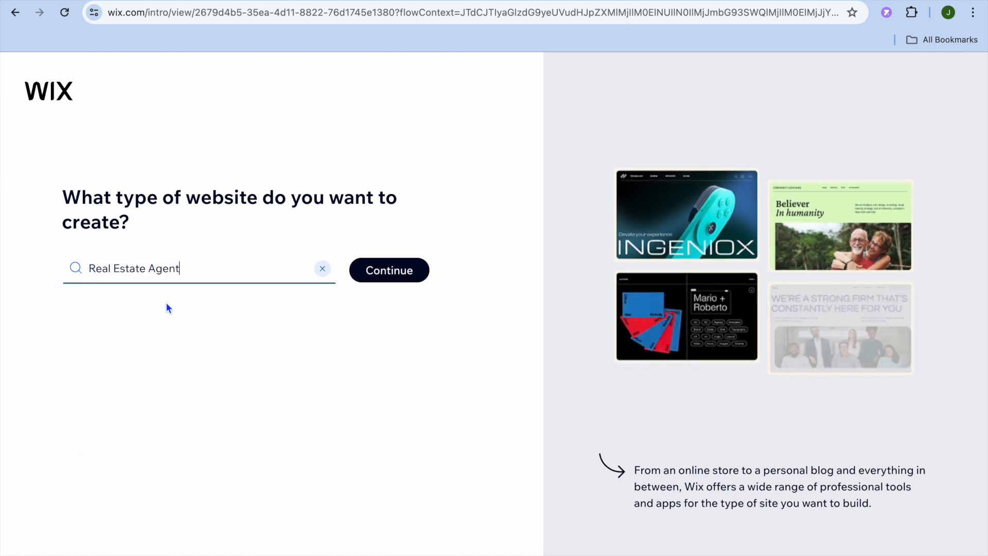
left_click(389, 270)
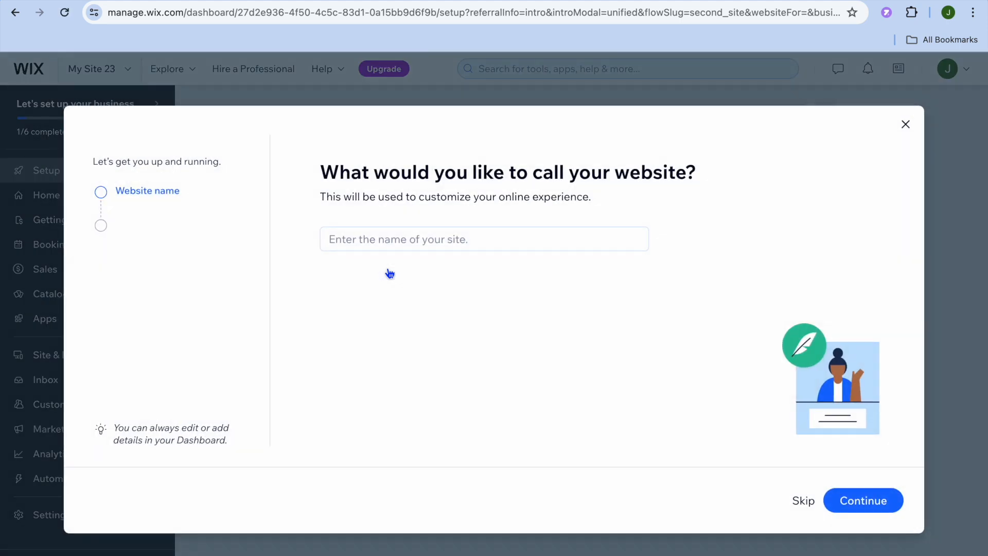
Name the website TEST REAL ESTATE and continue to the site goals
left_click(392, 239)
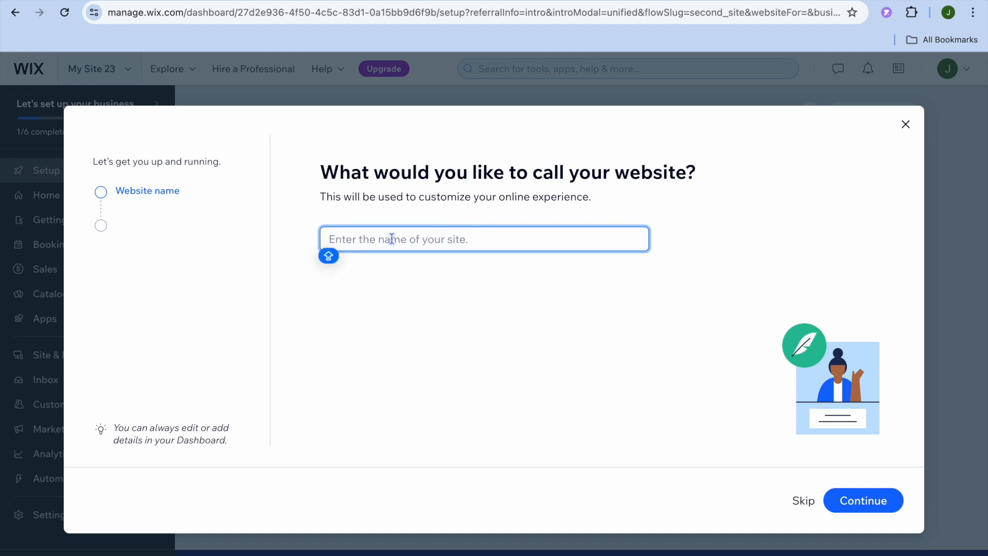
type("TEST RE")
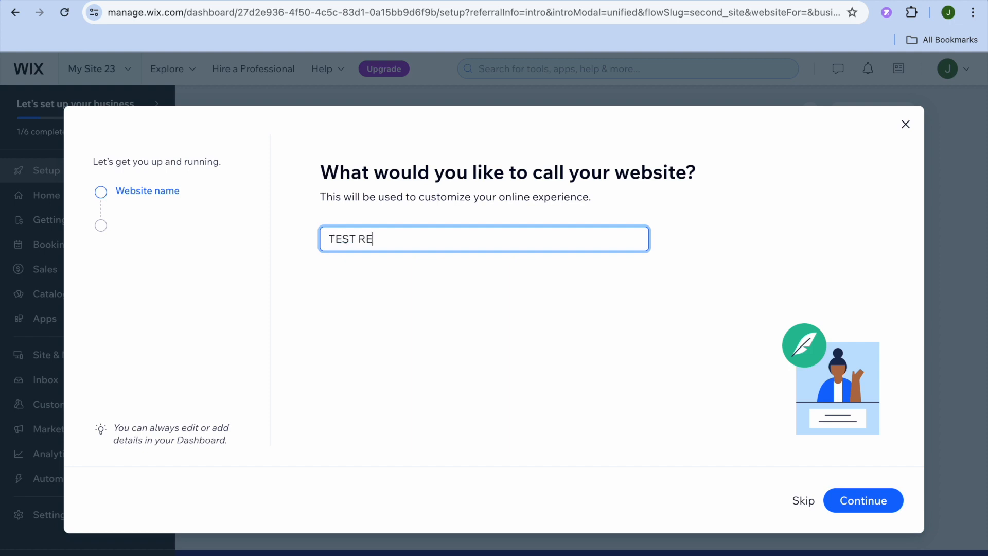
type("AL ESTATE")
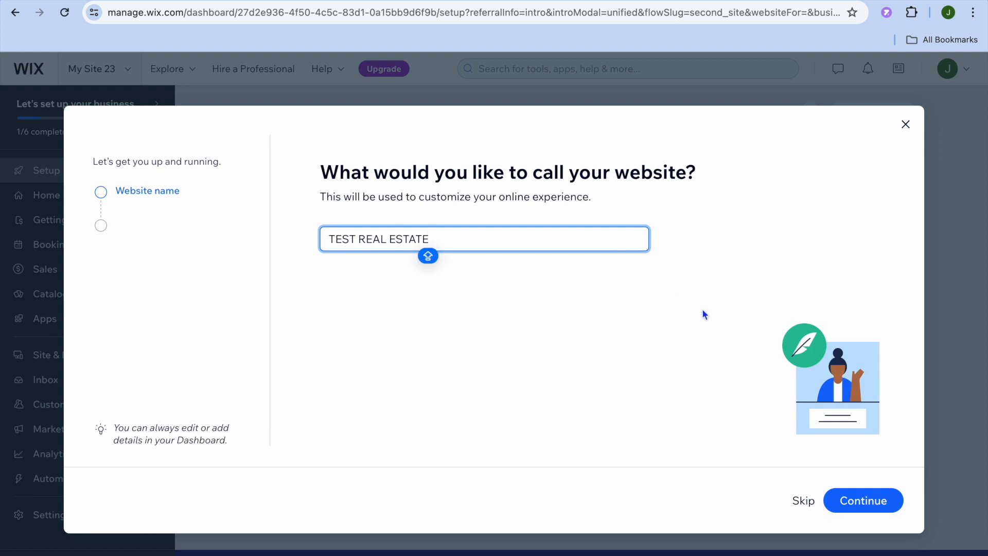
left_click(875, 504)
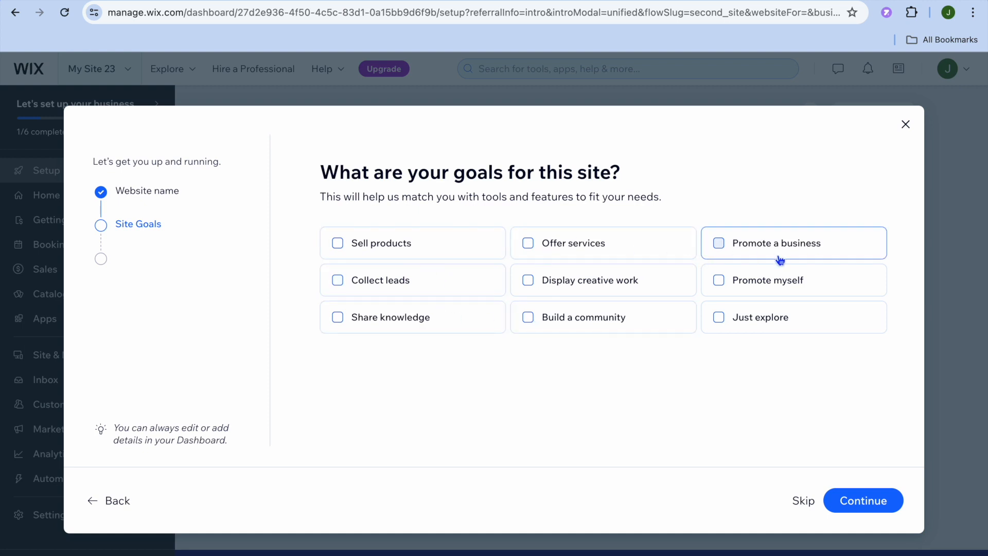
Choose Offer services, Promote myself and Promote a business as the site goals and continue
left_click(605, 252)
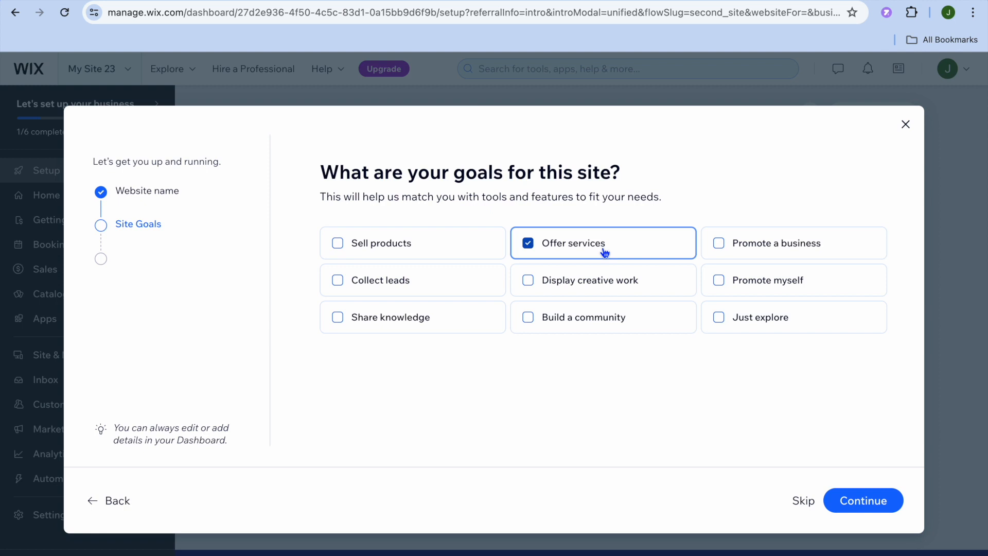
left_click(746, 289)
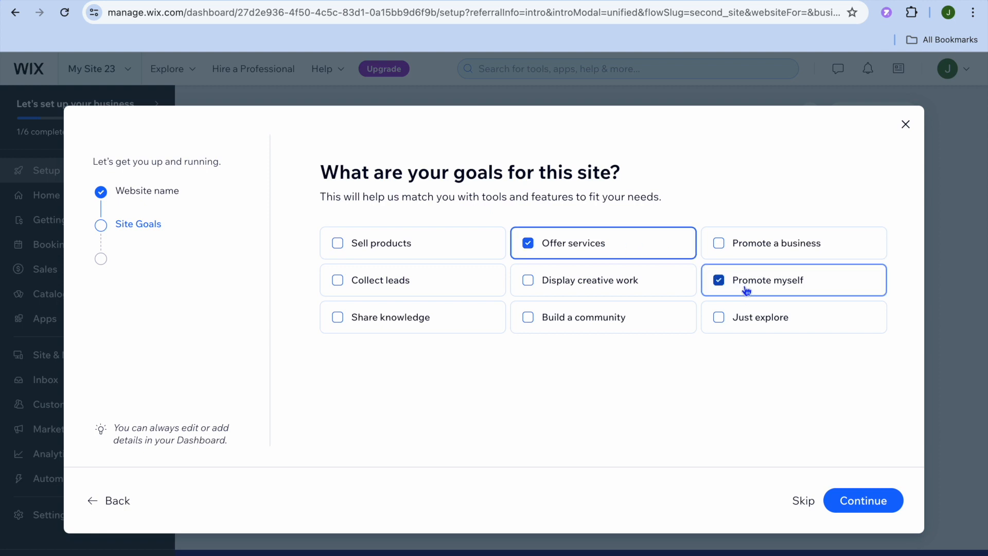
left_click(752, 246)
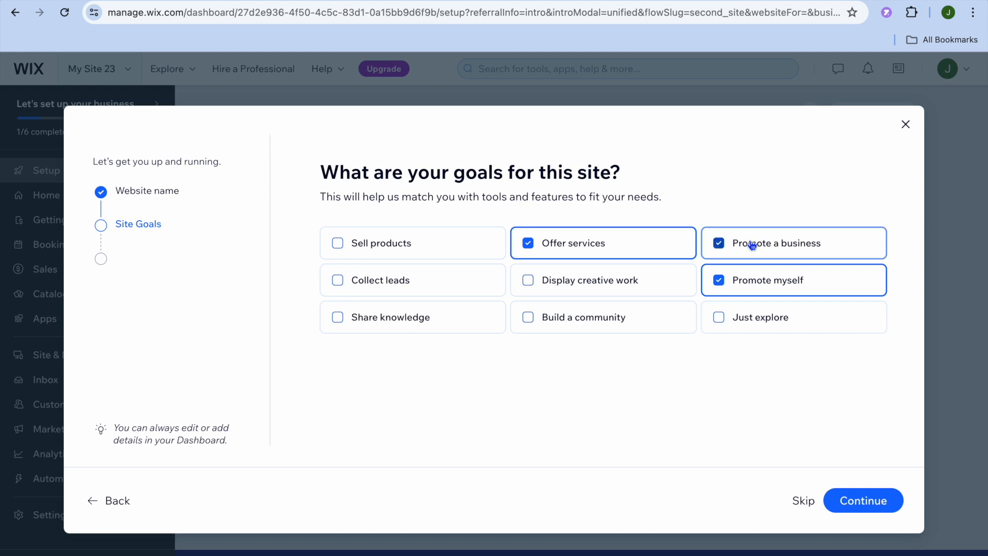
left_click(858, 501)
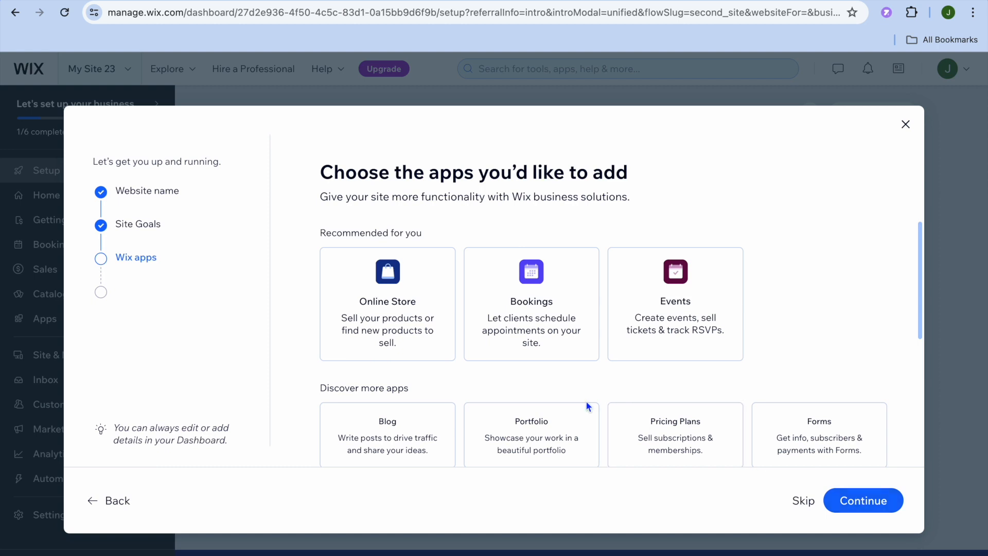
Select the Bookings and Forms apps for the new site
scroll(585, 405, "down", 2)
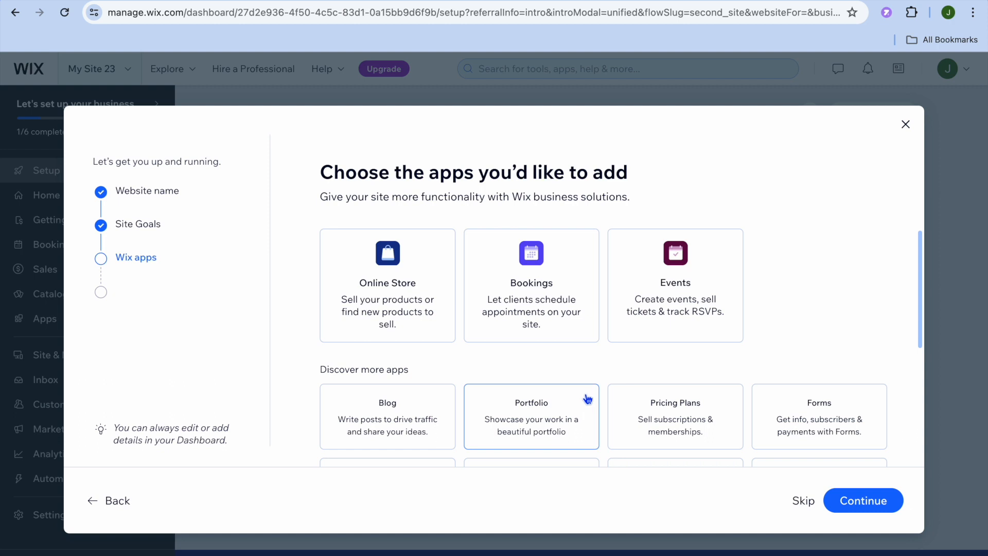
left_click(537, 300)
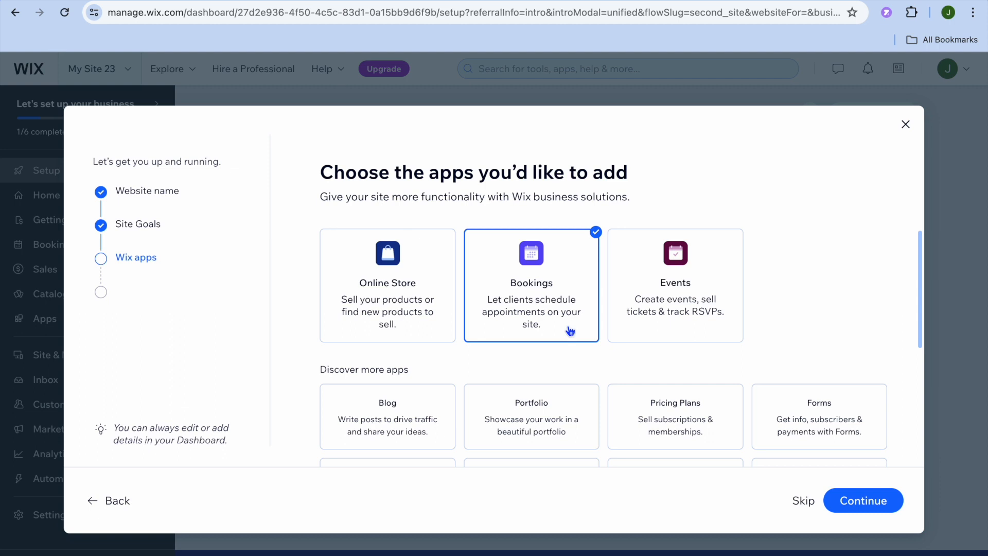
scroll(570, 331, "down", 1)
scroll(570, 331, "down", 1)
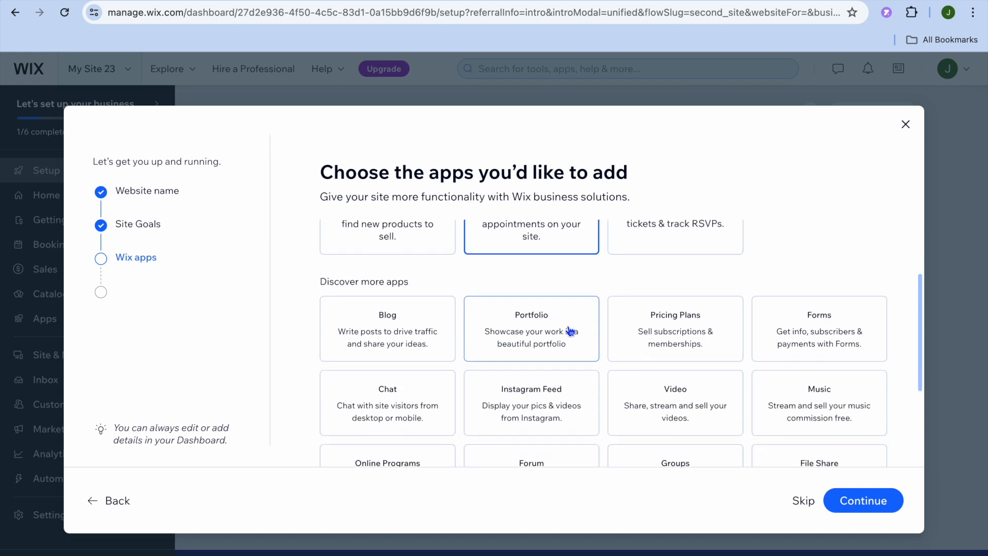
scroll(570, 331, "down", 1)
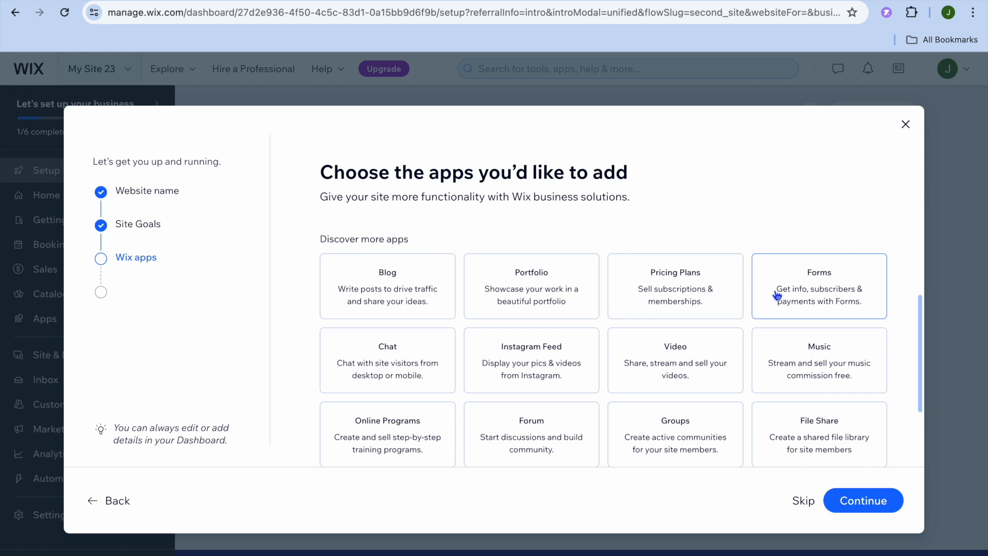
left_click(817, 295)
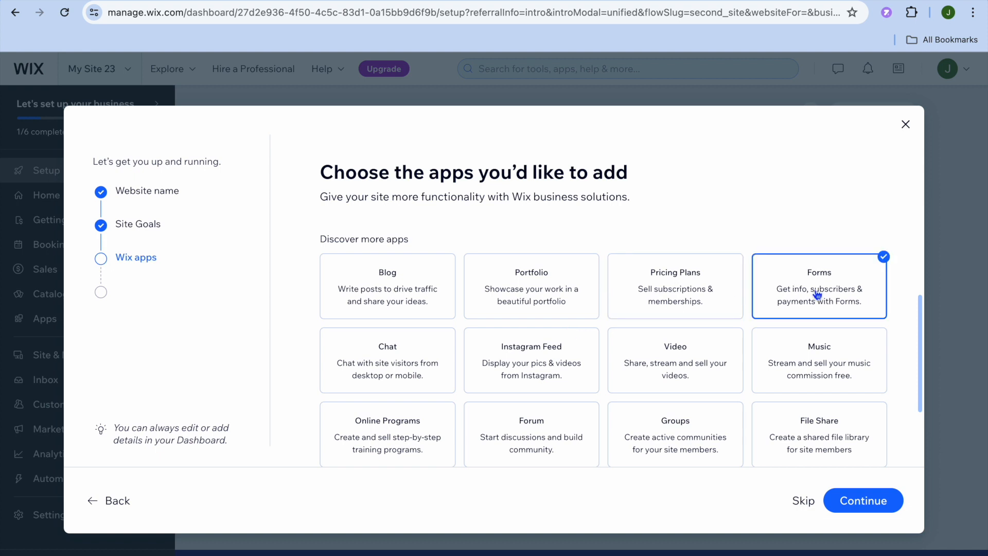
Add the Instagram Feed app to the selection and confirm the app choices
right_click(519, 351)
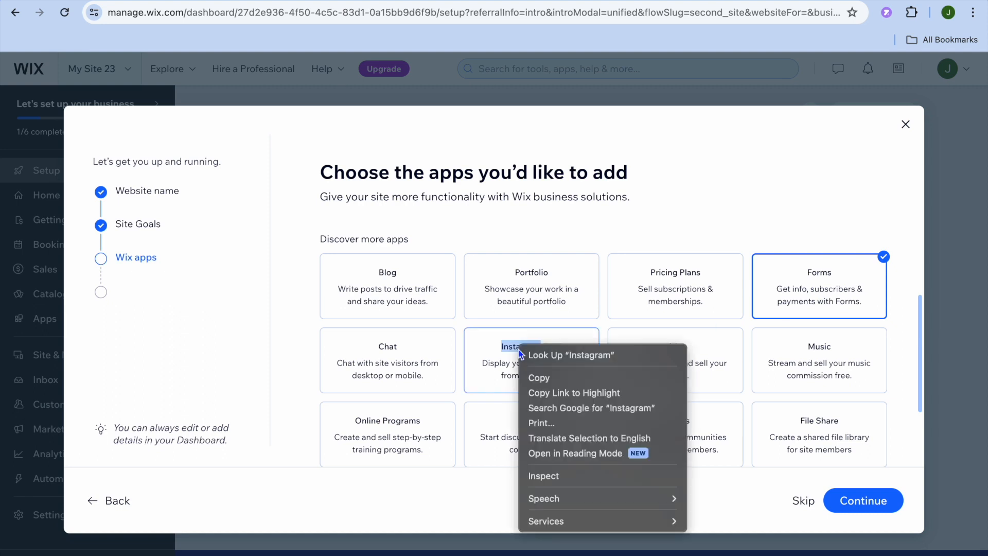
left_click(484, 337)
left_click(482, 340)
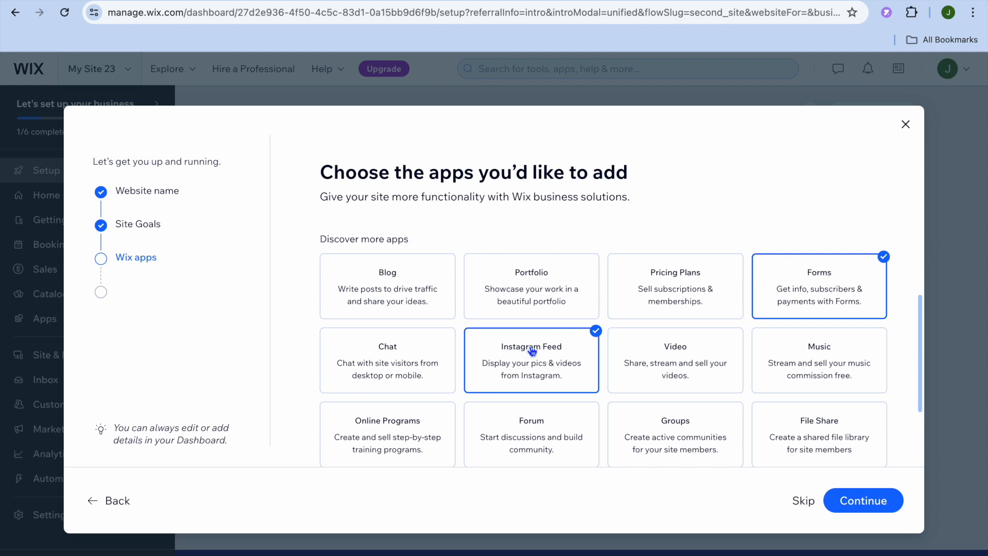
scroll(532, 351, "down", 2)
scroll(532, 351, "up", 1)
scroll(532, 352, "down", 1)
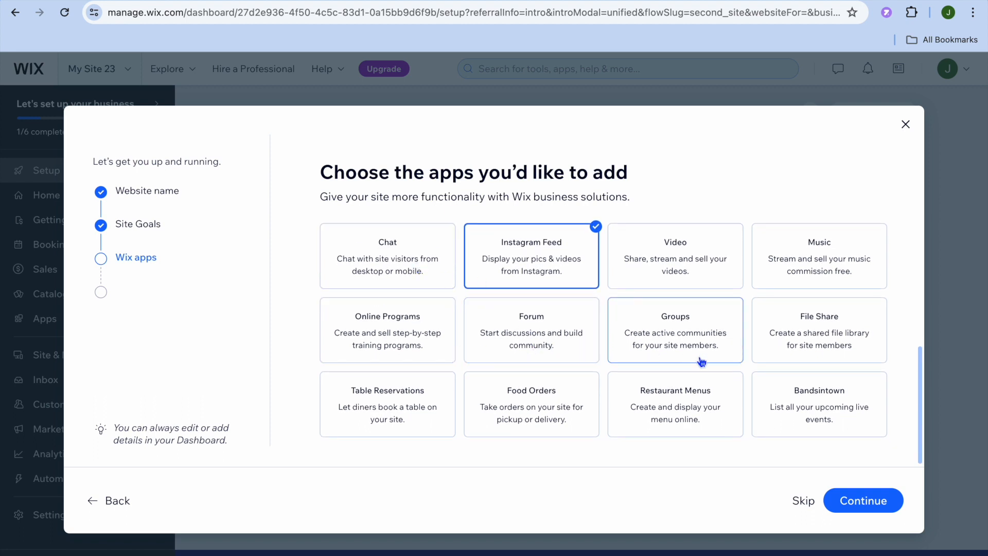
left_click(870, 499)
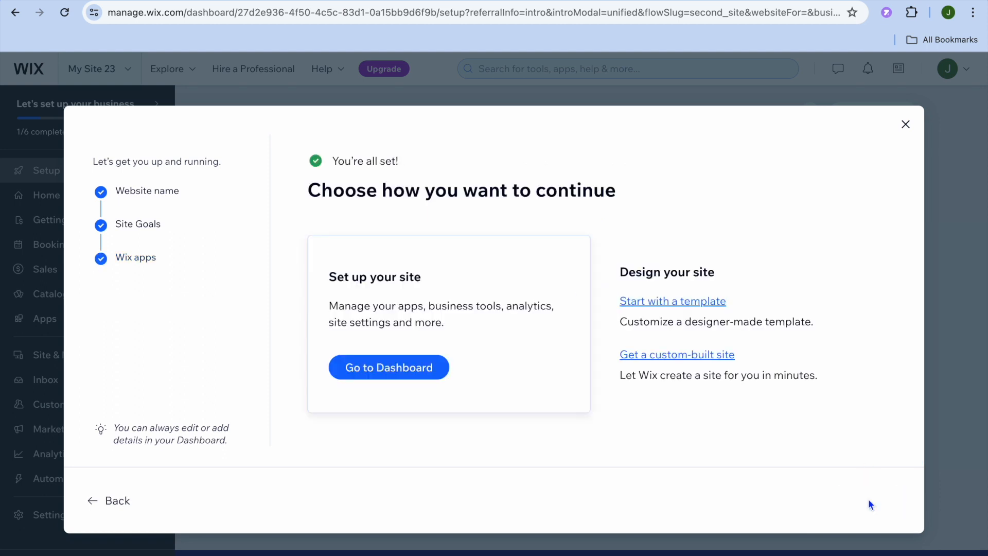
Go to the site dashboard and start a new appointment booking service from scratch
left_click(430, 370)
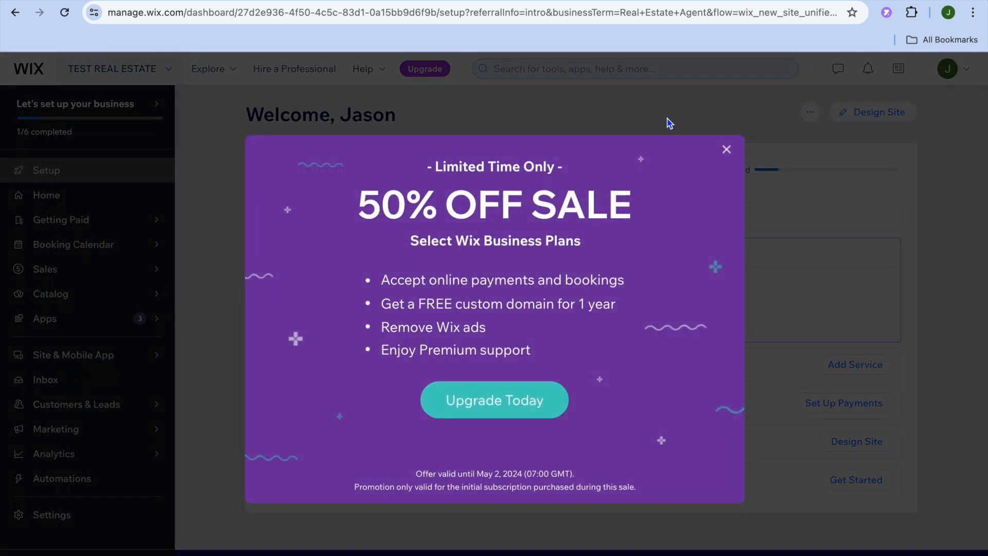
left_click(725, 149)
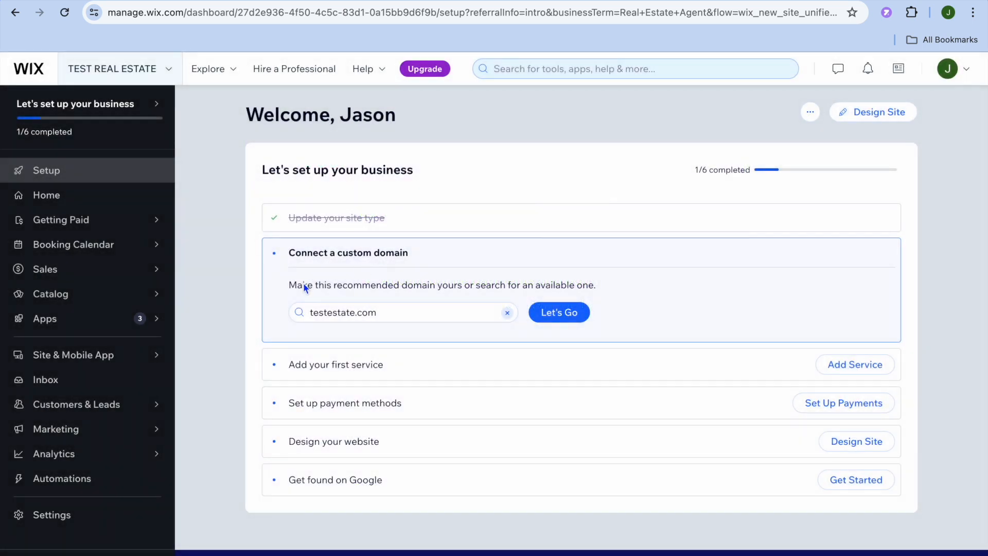
mouse_move(140, 300)
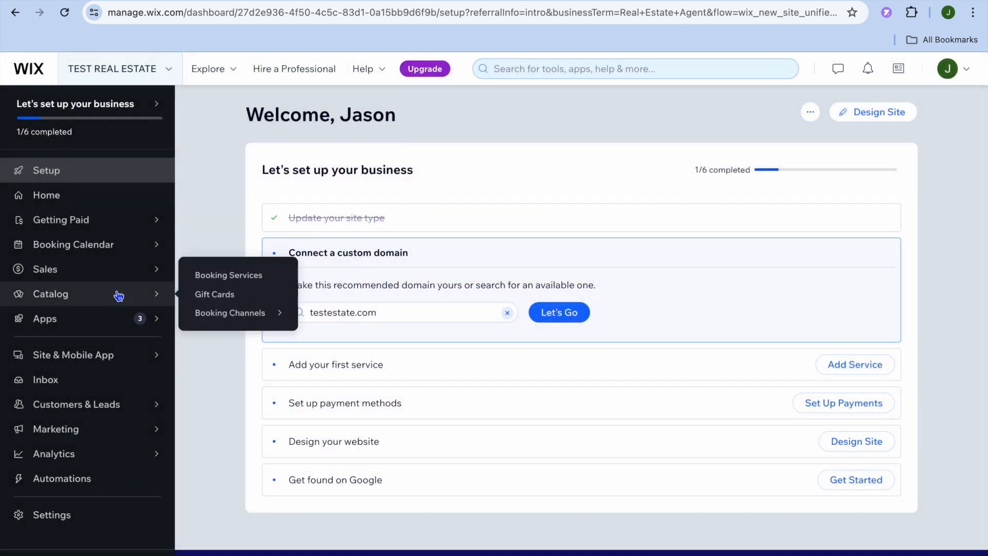
left_click(230, 276)
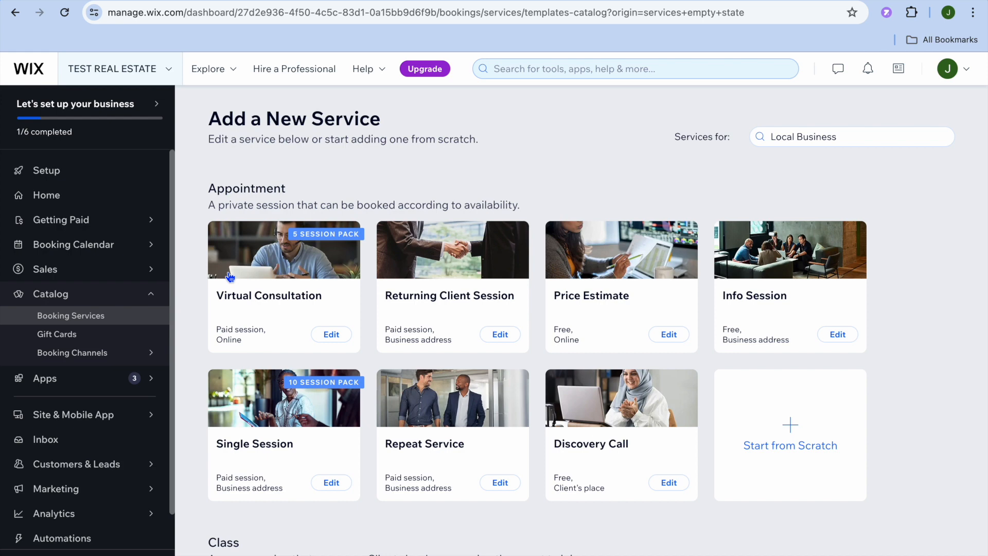
scroll(230, 276, "down", 5)
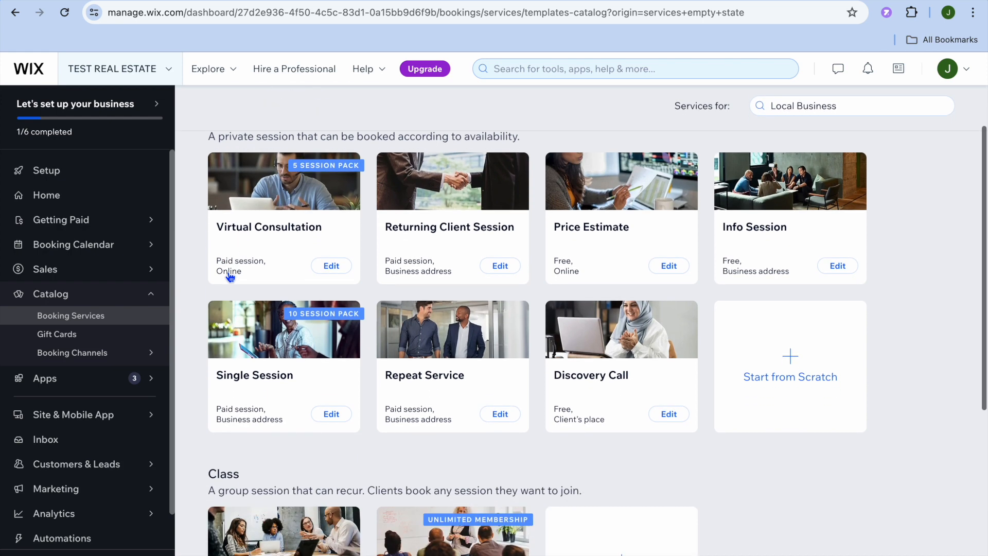
scroll(230, 276, "up", 5)
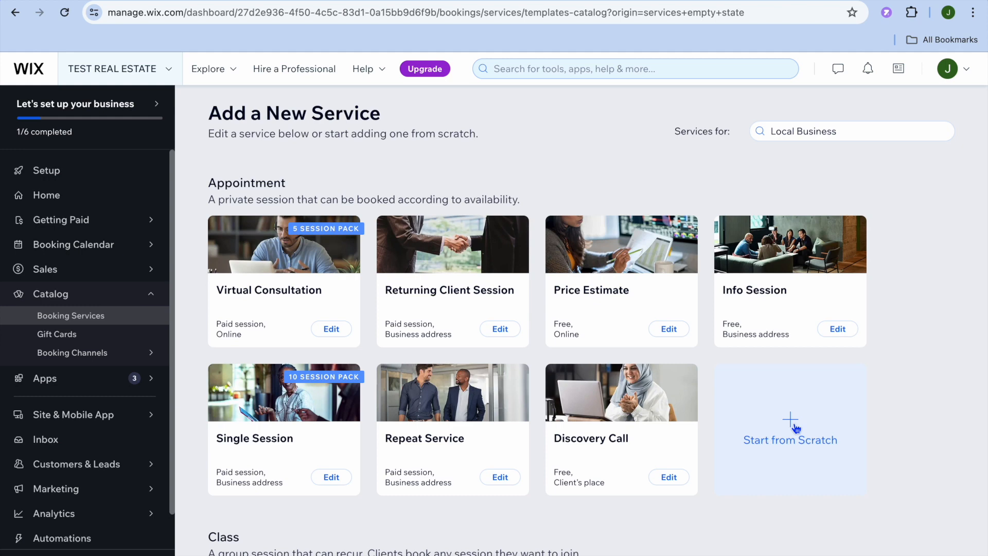
left_click(795, 427)
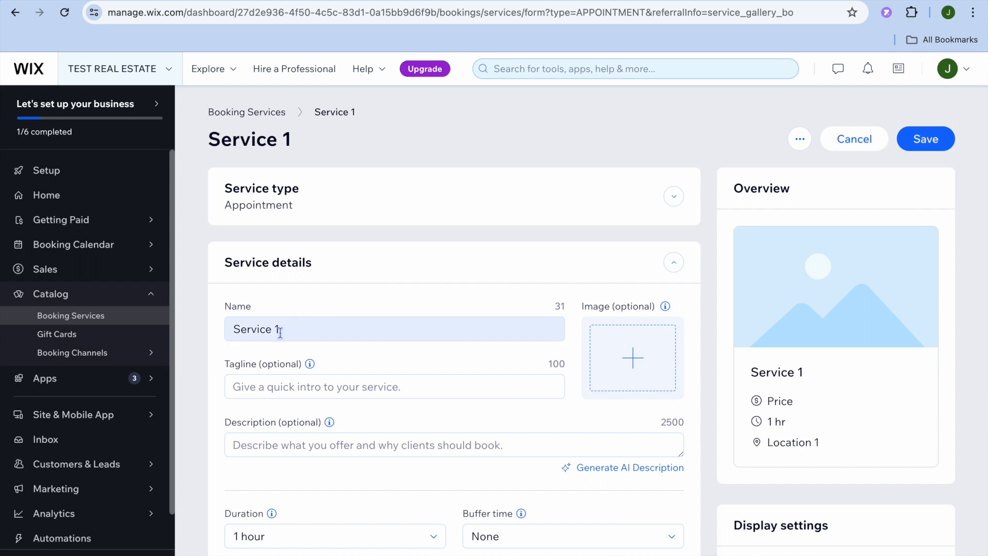
Name the new appointment service OPEN HOUSE
left_click(281, 333)
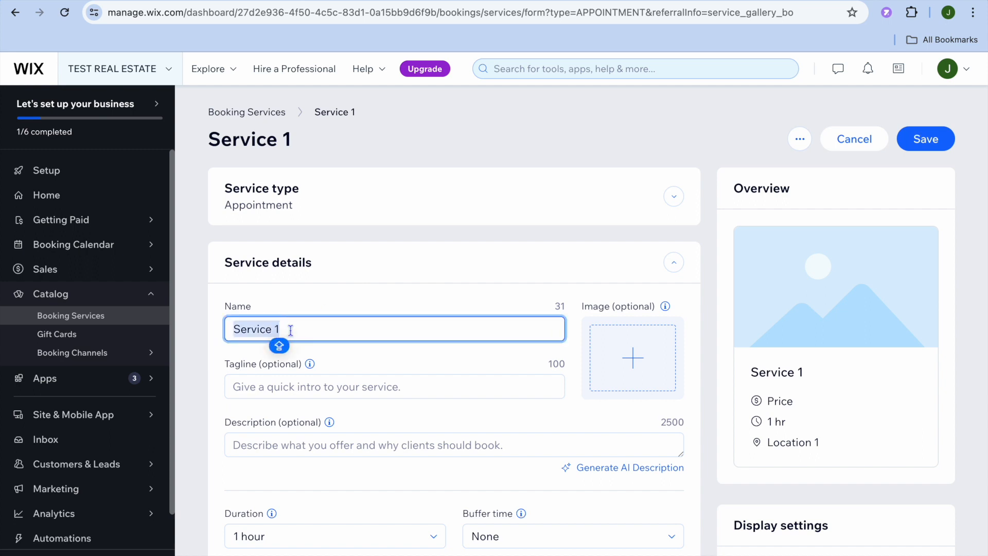
type("O")
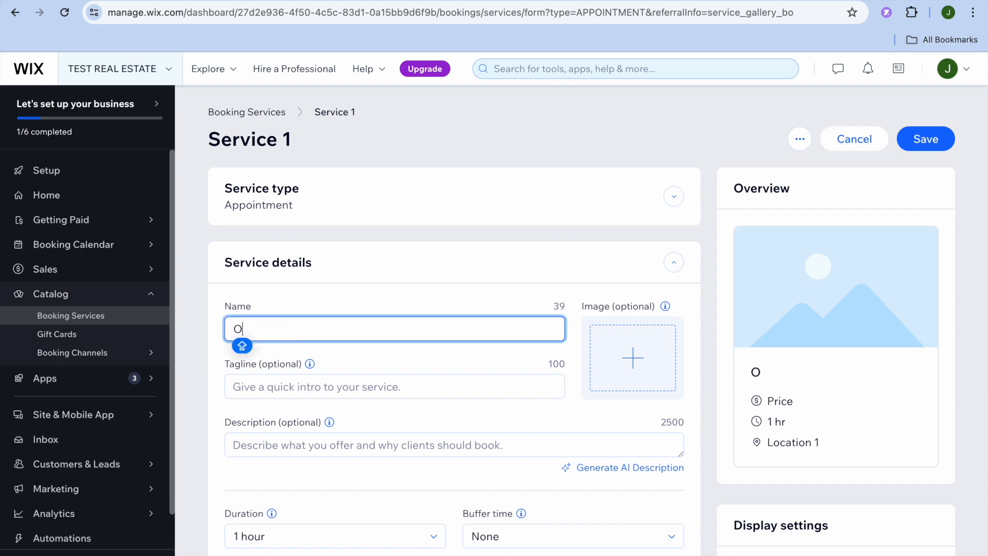
type("PE")
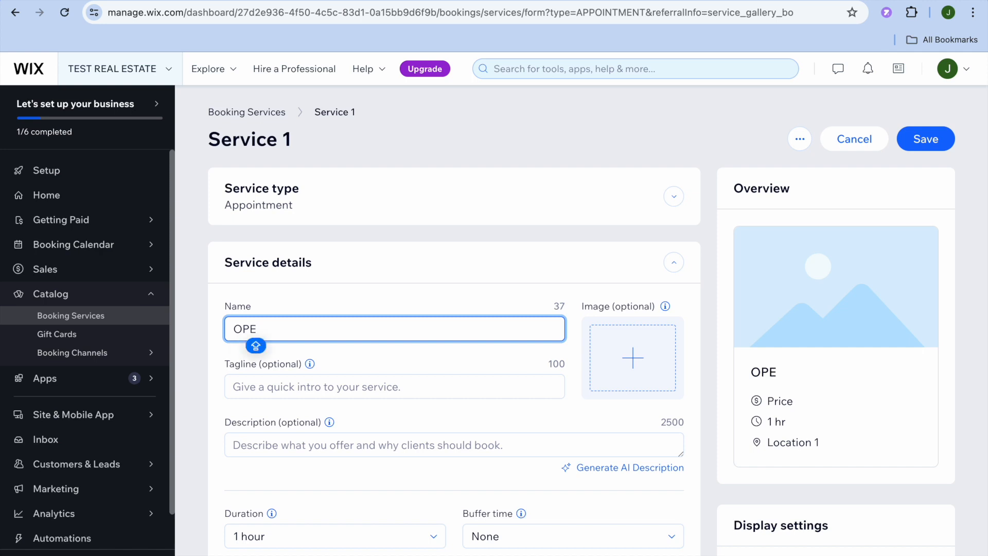
type("N HOUSE")
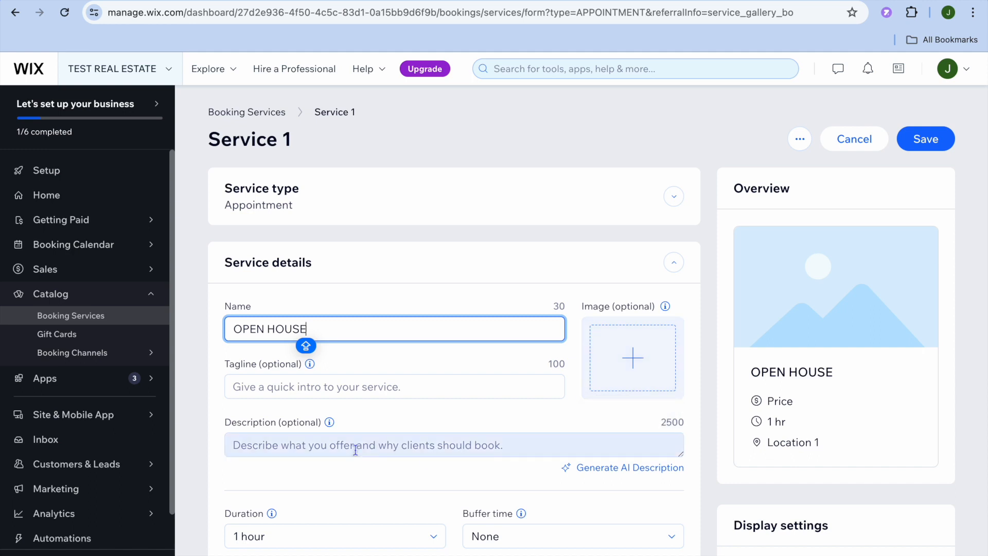
Check the duration choices available for the OPEN HOUSE service
scroll(355, 449, "down", 4)
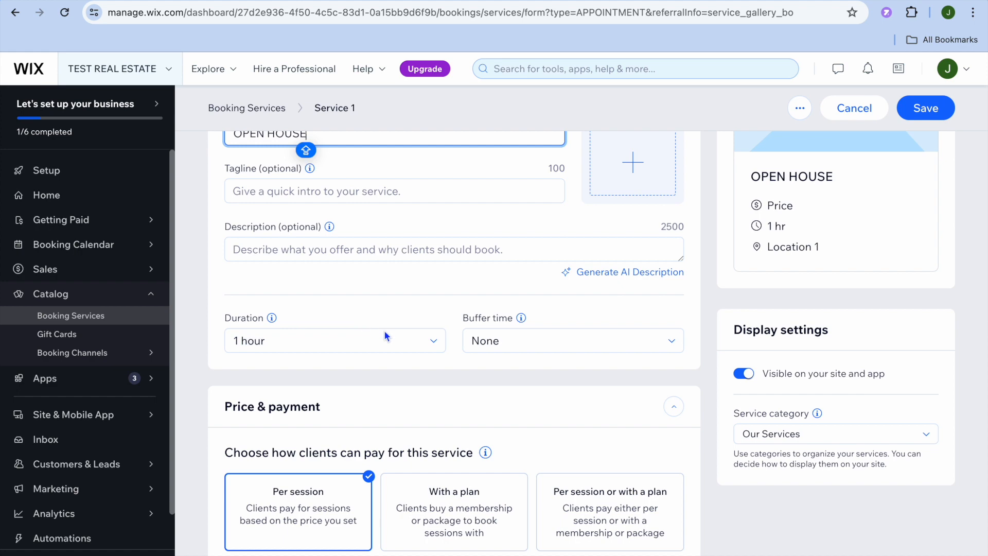
left_click(417, 345)
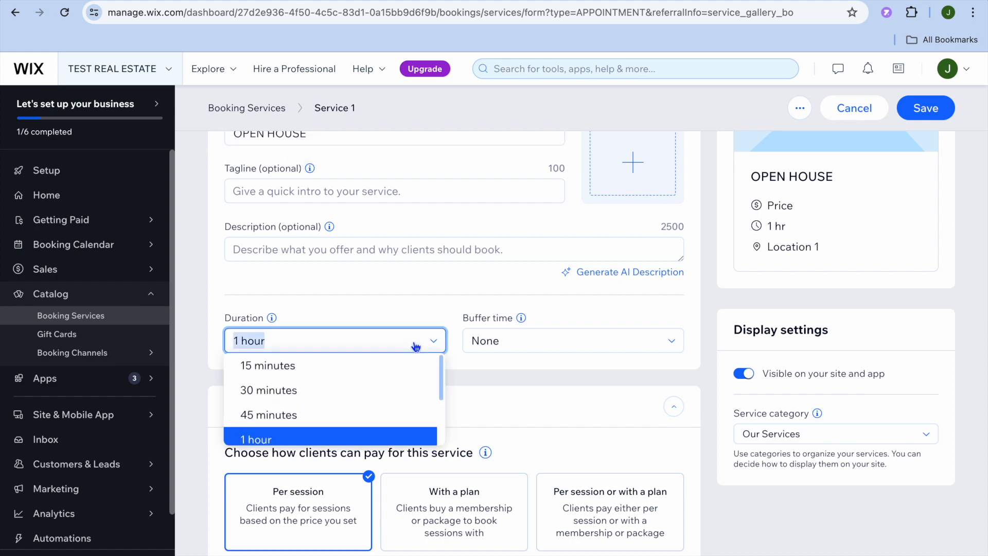
left_click(416, 346)
scroll(415, 346, "down", 5)
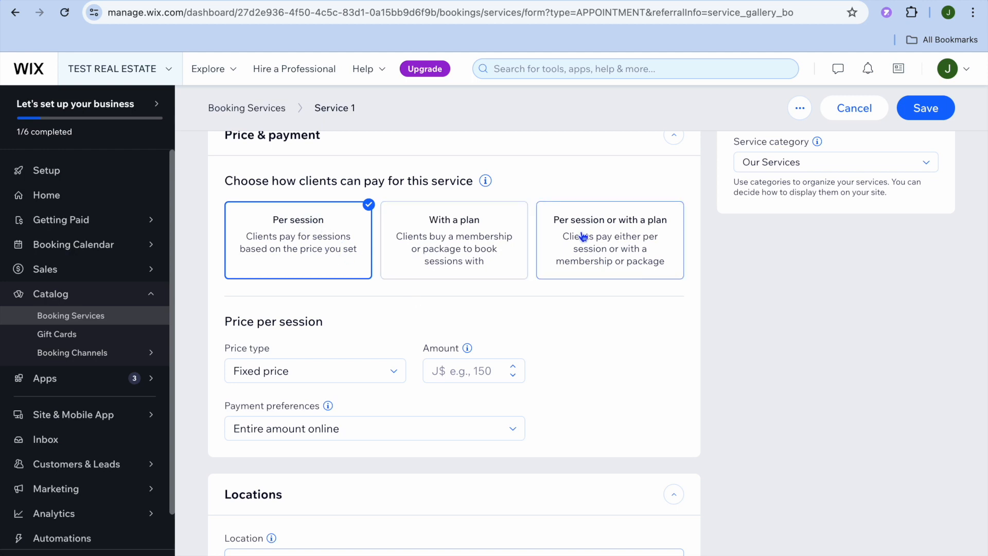
left_click(394, 372)
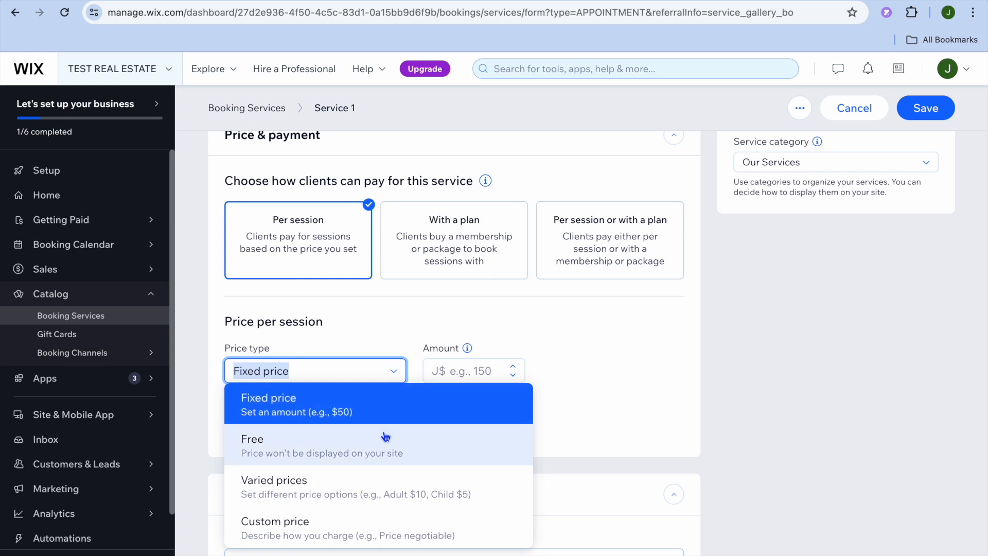
left_click(346, 453)
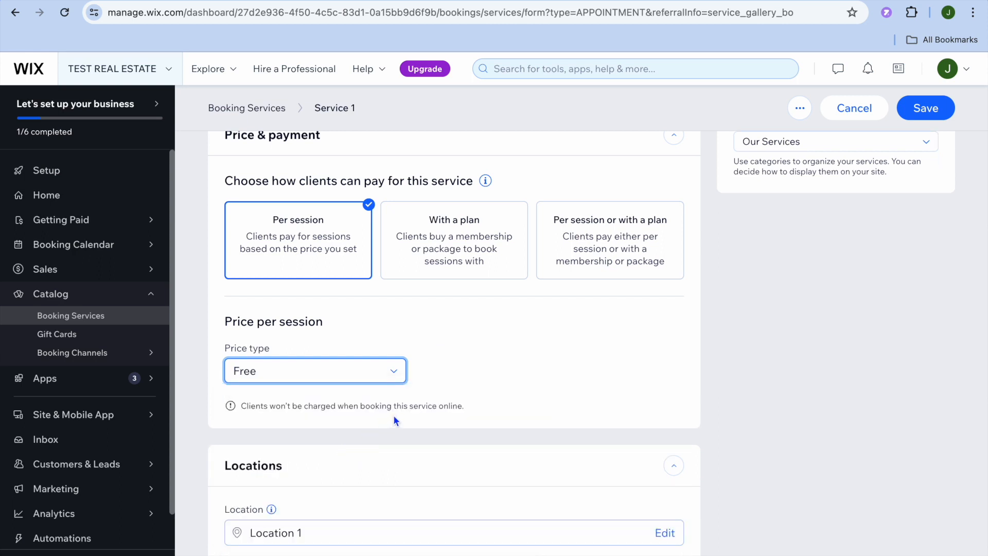
left_click(394, 373)
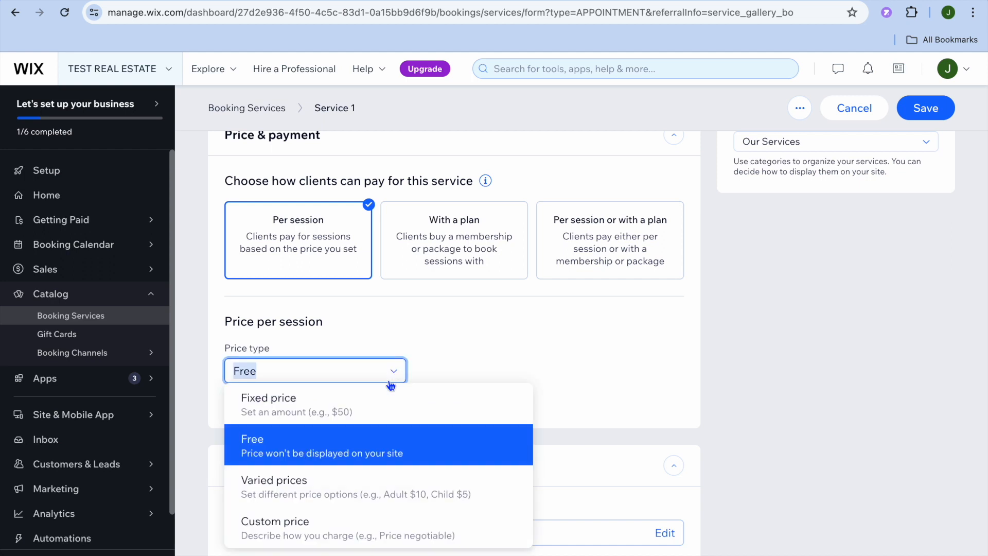
left_click(379, 408)
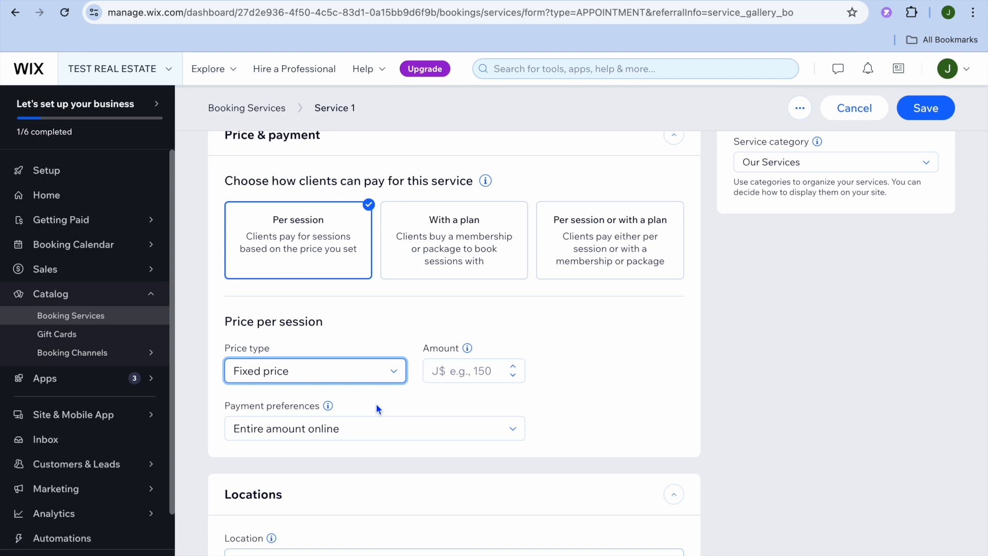
Set the fixed price per session to J$10
left_click(494, 364)
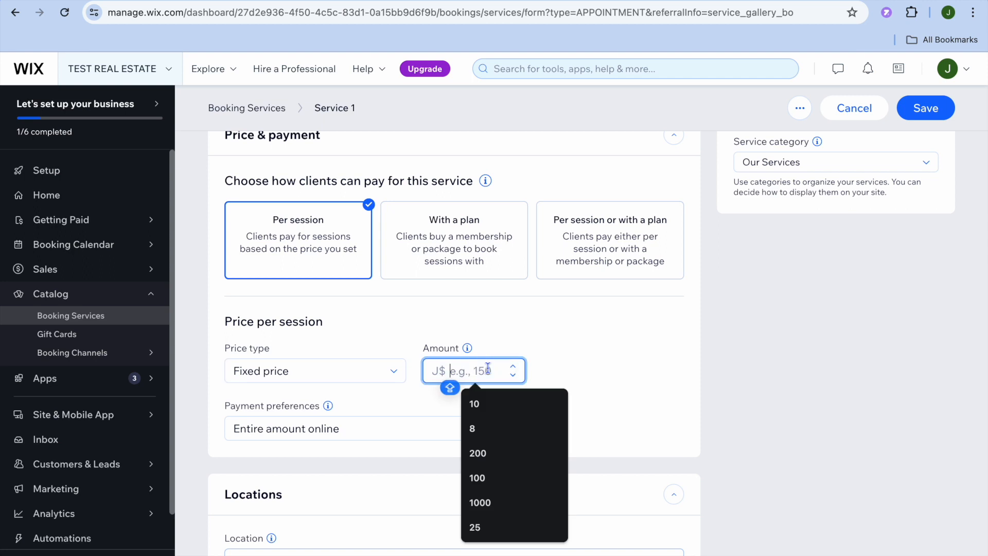
left_click(492, 405)
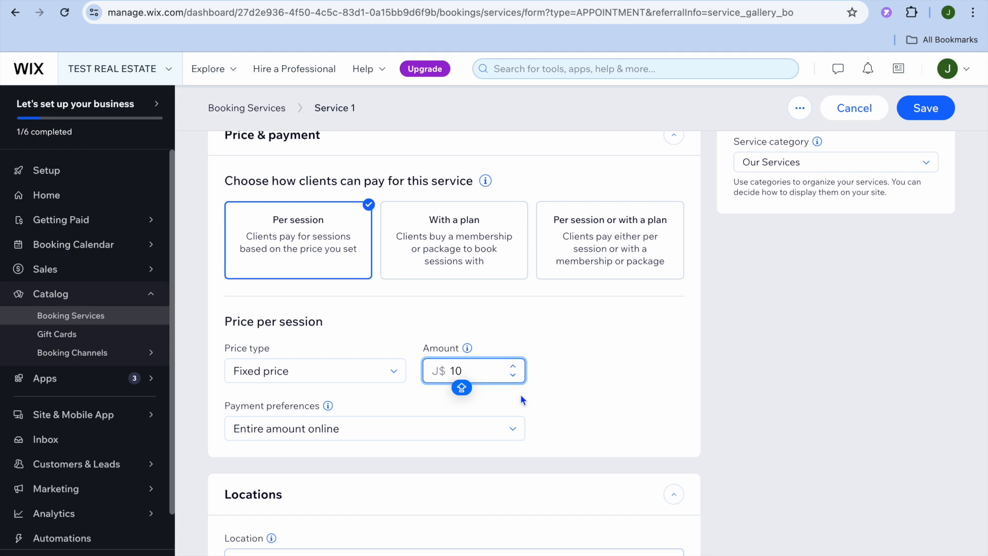
Review the location, staff, image and booking sections, save the OPEN HOUSE service and dismiss the upgrade offer
scroll(521, 394, "down", 5)
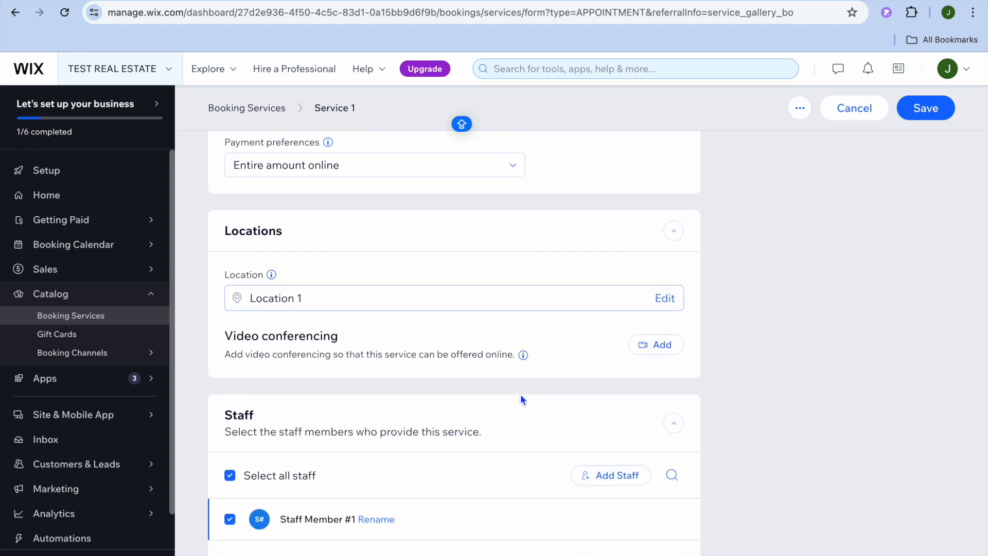
scroll(520, 399, "down", 1)
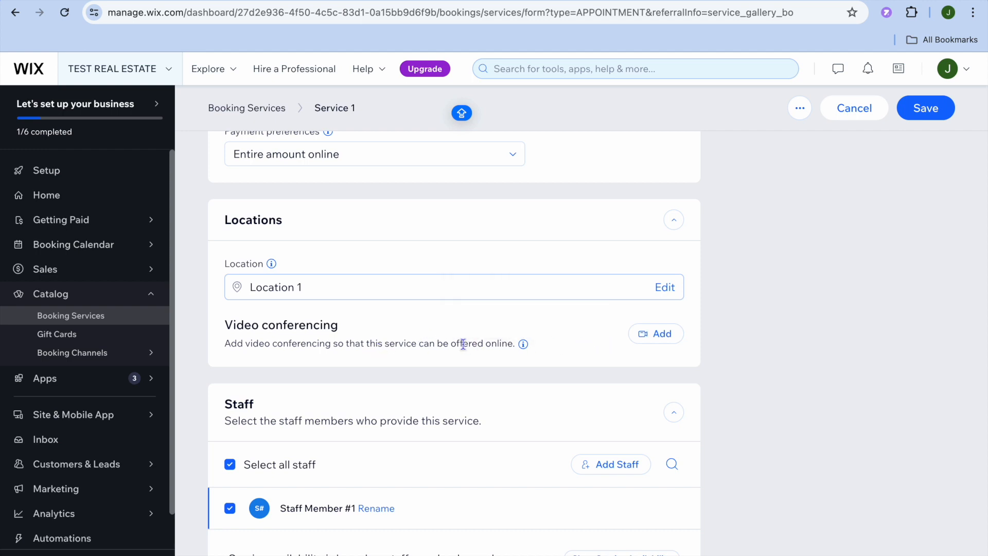
scroll(463, 344, "down", 5)
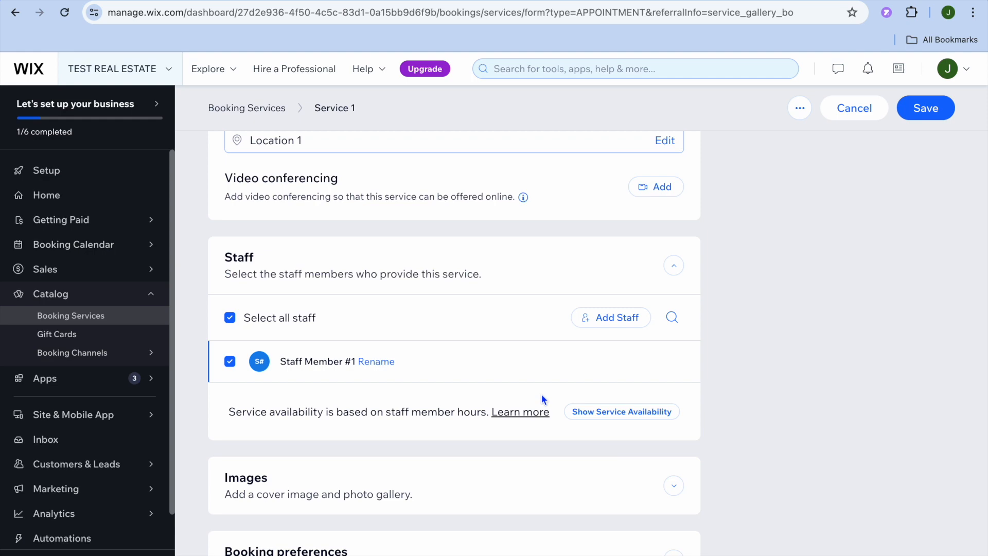
scroll(541, 399, "down", 3)
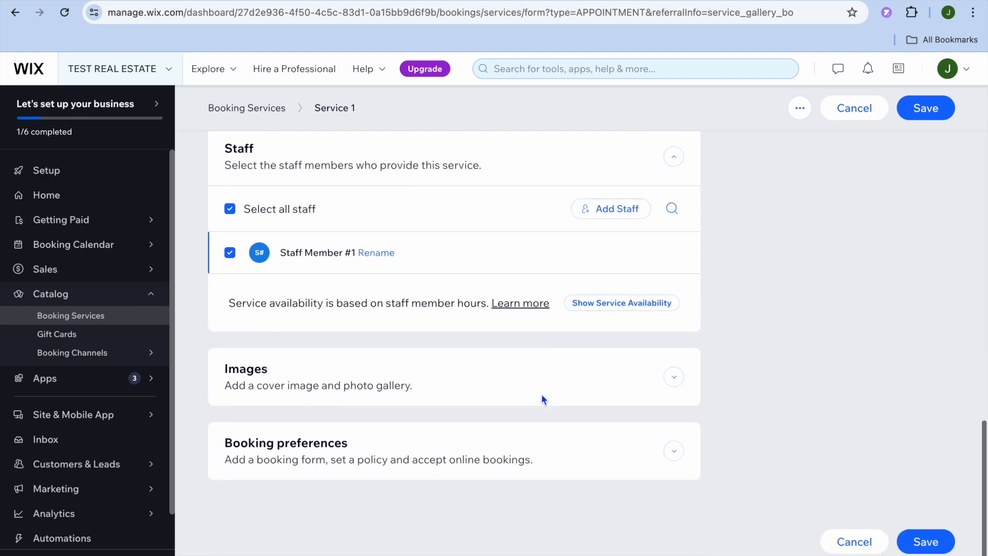
scroll(616, 355, "up", 15)
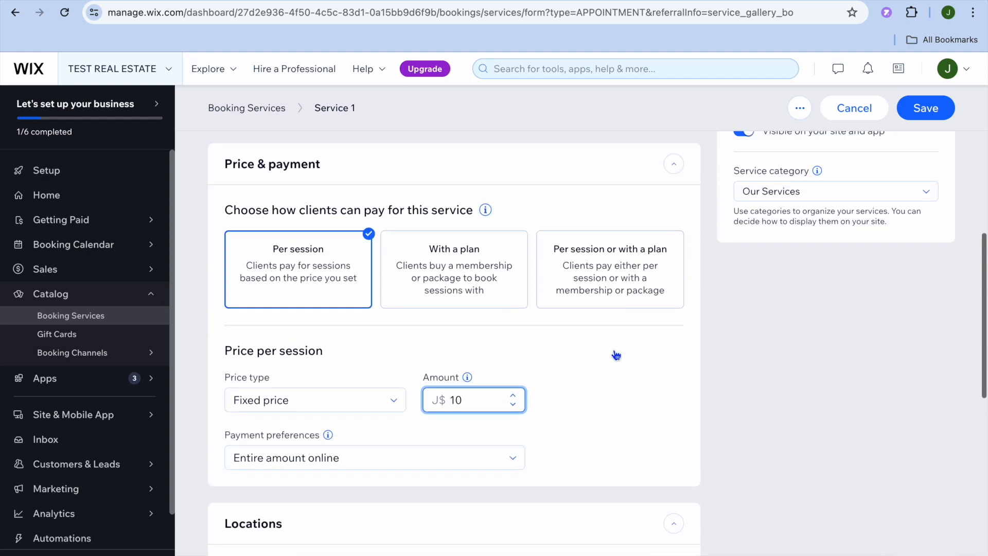
left_click(921, 138)
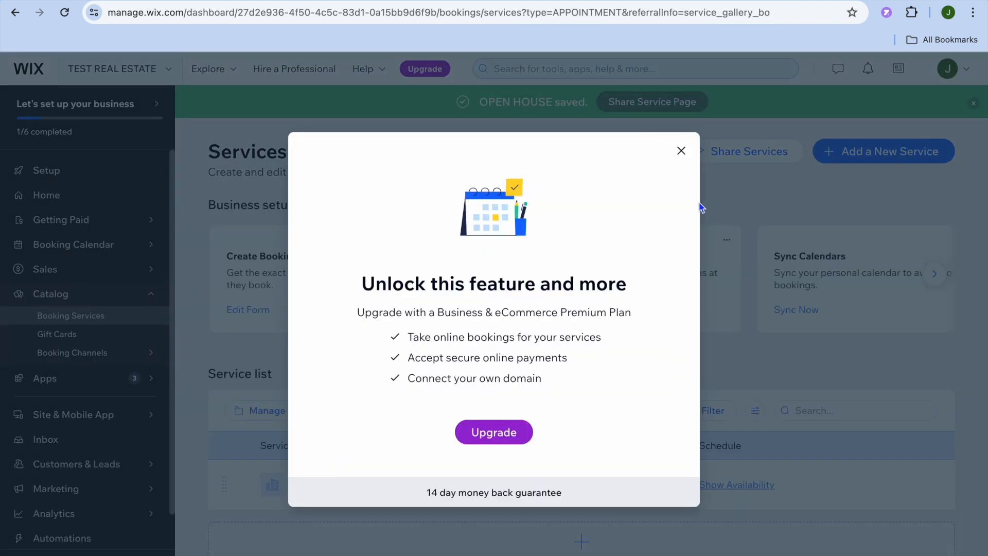
left_click(681, 152)
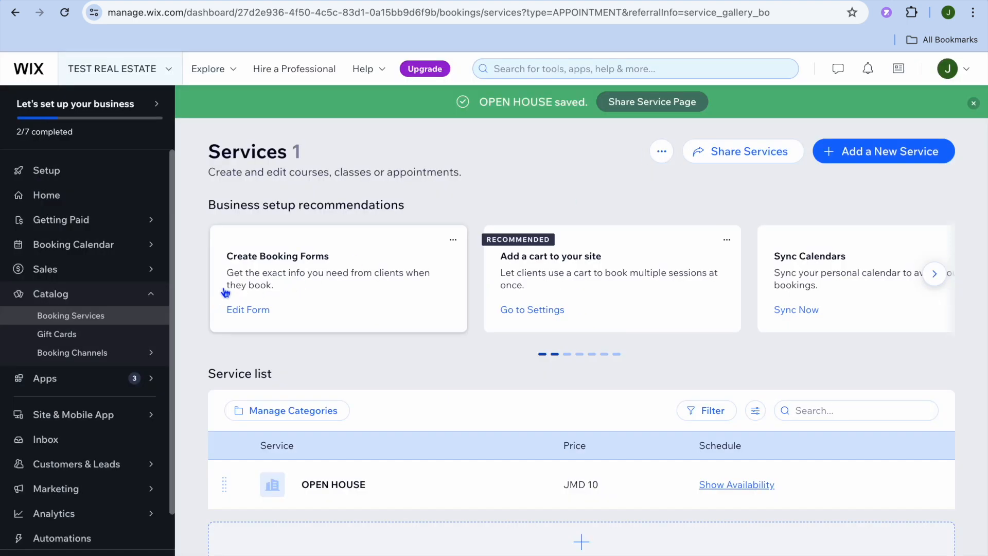
Go to the Getting Paid page and bring up the choices for connecting a payment method
mouse_move(109, 224)
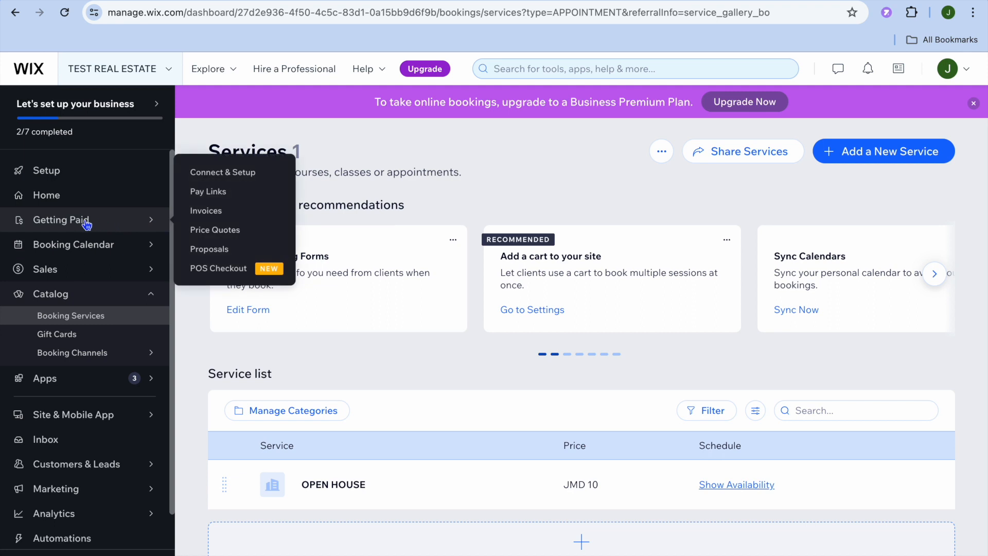
left_click(86, 222)
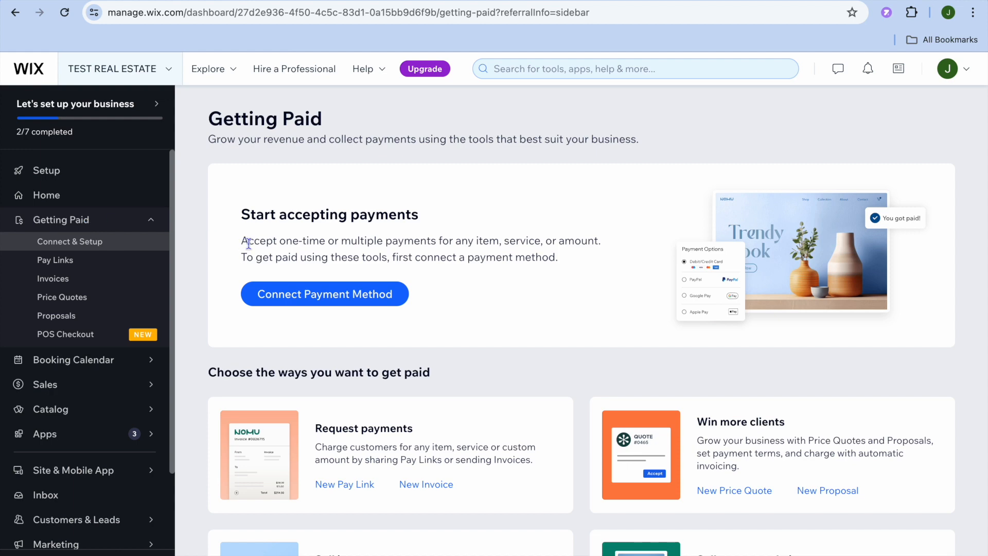
left_click(310, 296)
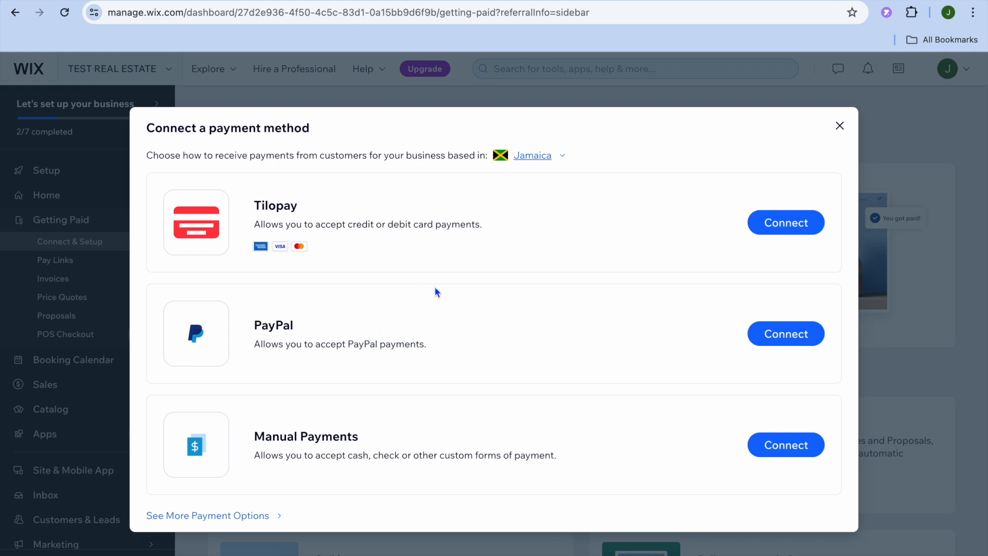
Change the country where the business is based to United States
left_click(534, 156)
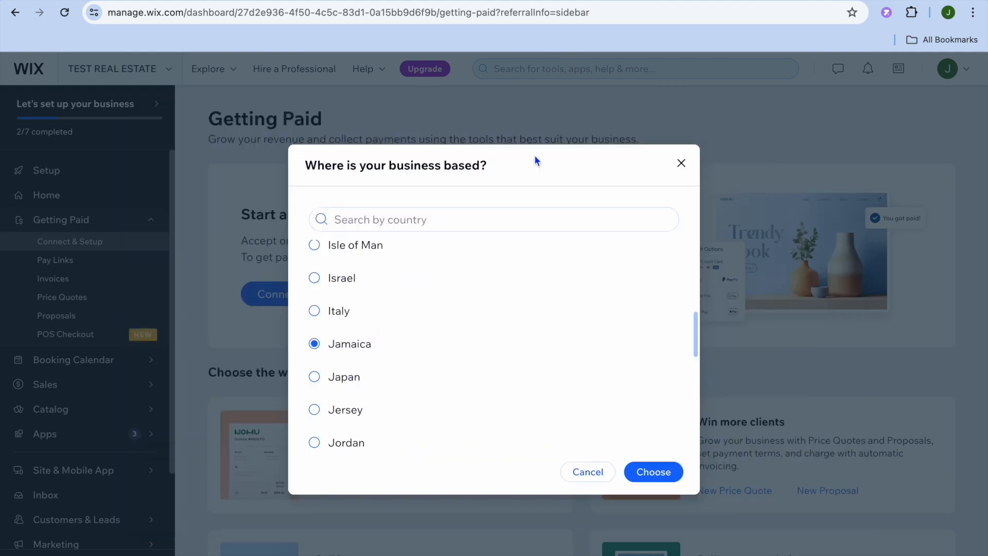
left_click(467, 222)
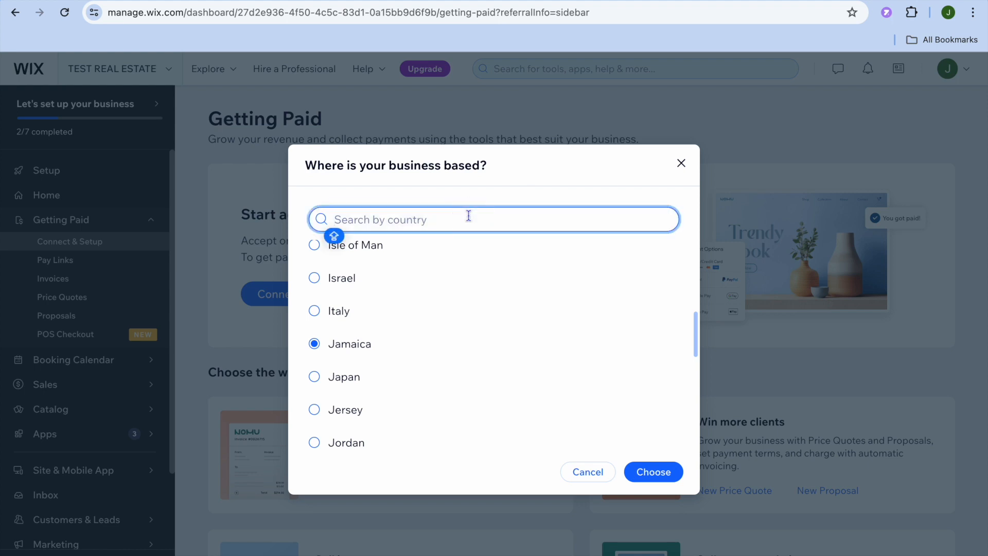
type("UNIO")
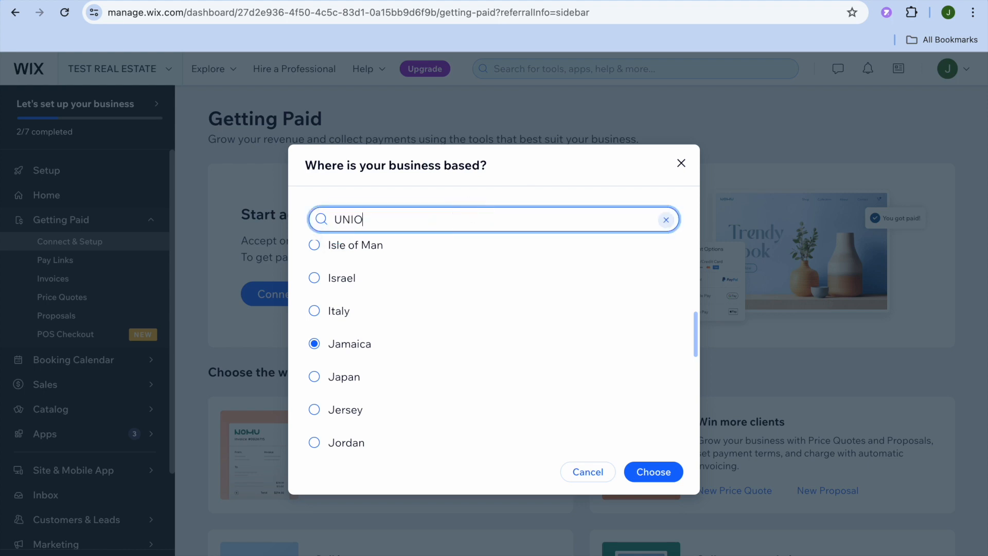
type("TED")
key("BackSpace")
key("BackSpace")
key("BackSpace")
key("BackSpace")
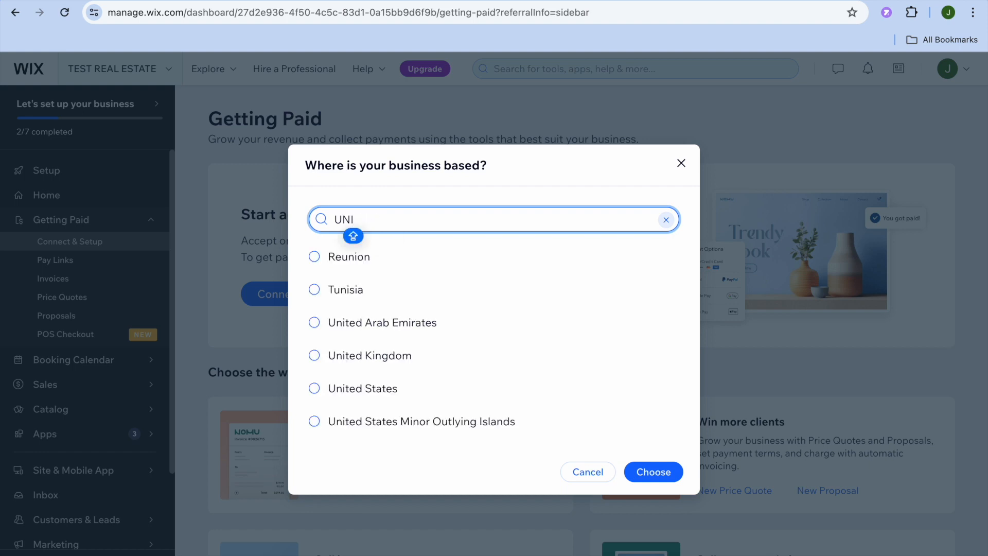
left_click(389, 389)
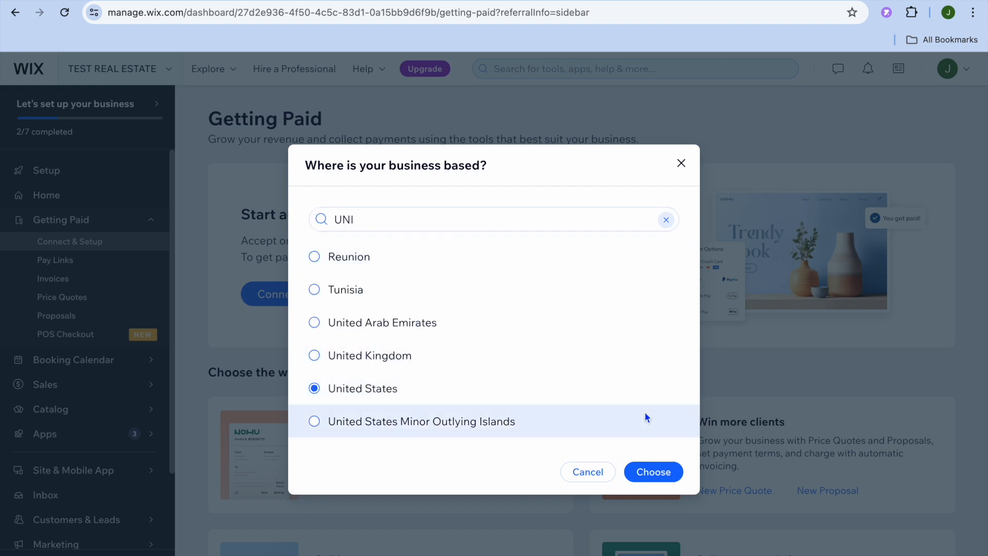
left_click(652, 473)
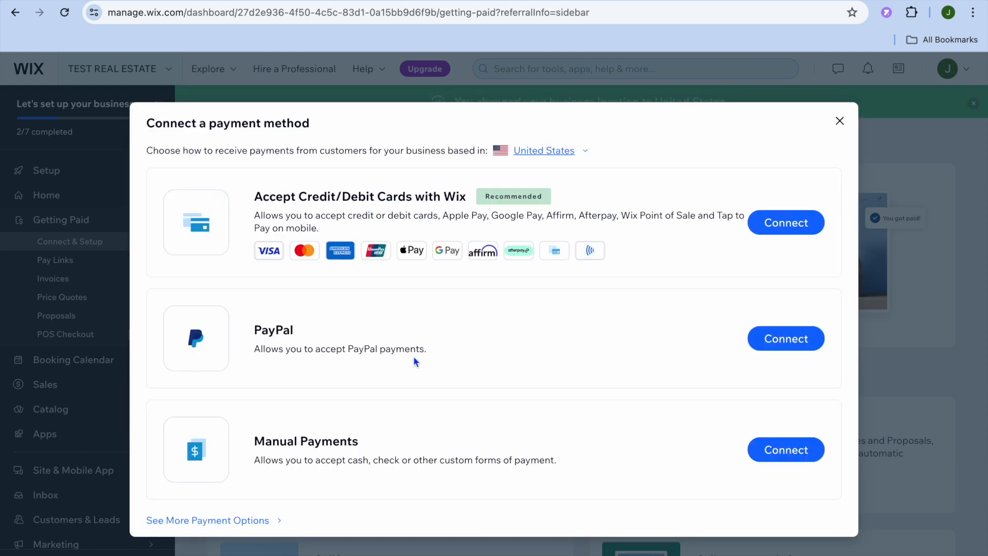
Look through the additional payment options offered for the business location
left_click(217, 522)
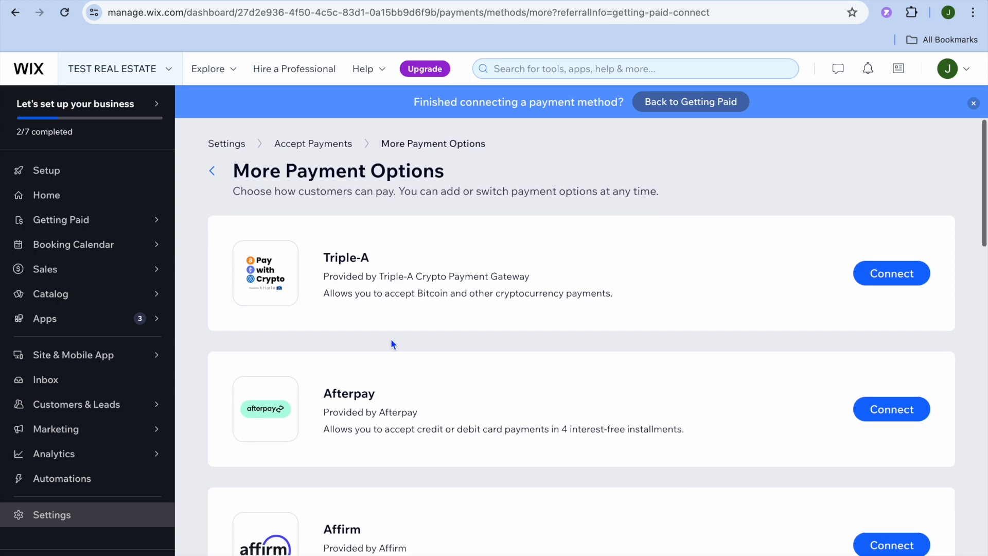
scroll(391, 341, "down", 5)
scroll(390, 339, "down", 20)
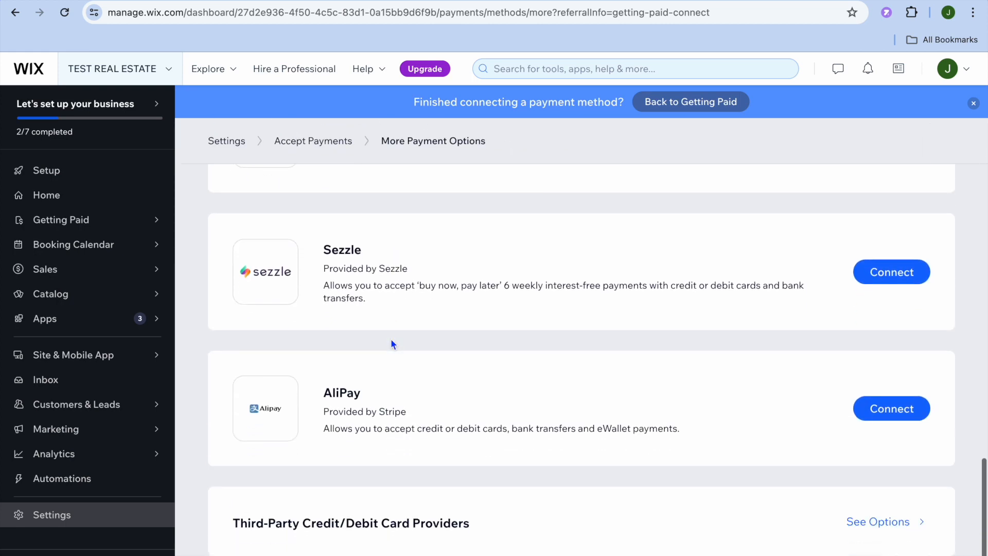
scroll(390, 338, "up", 20)
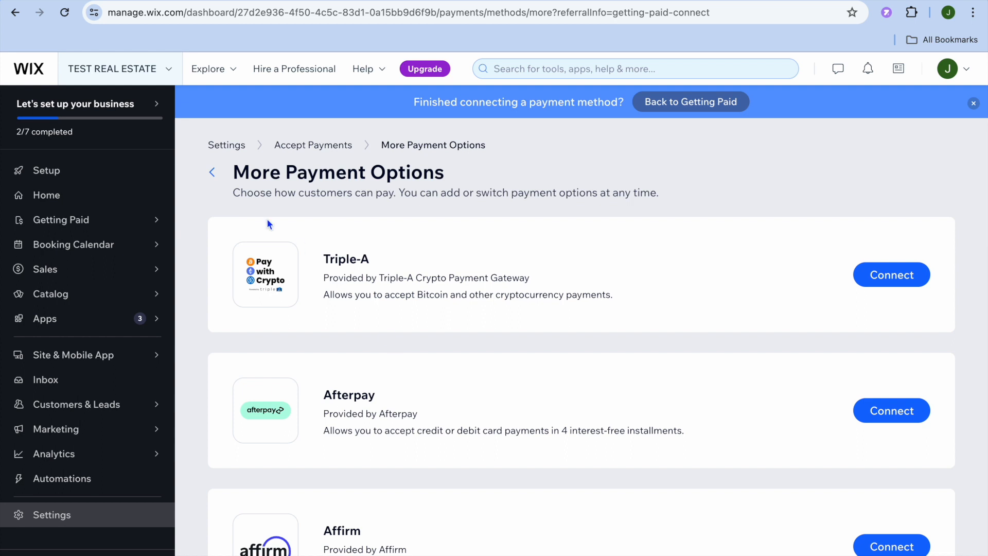
Return to the Accept Payments page and confirm United States as the business location
left_click(213, 174)
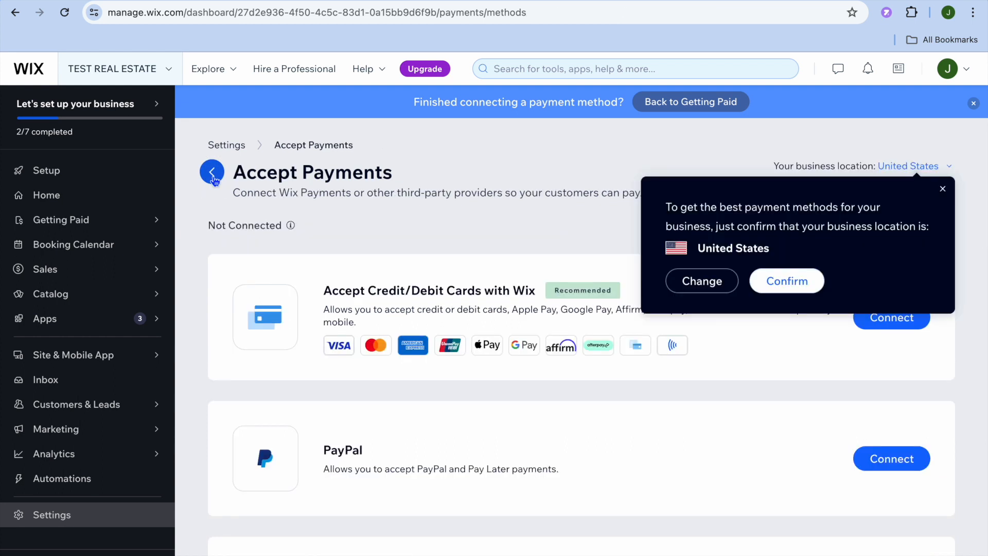
left_click(795, 283)
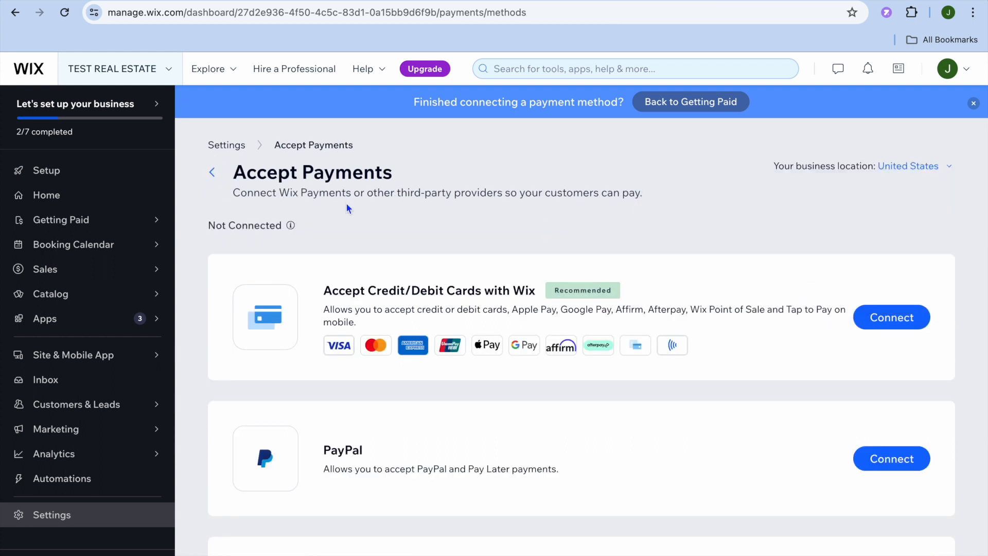
View the business setup checklist and examine the weekly schedule in the booking calendar
left_click(58, 177)
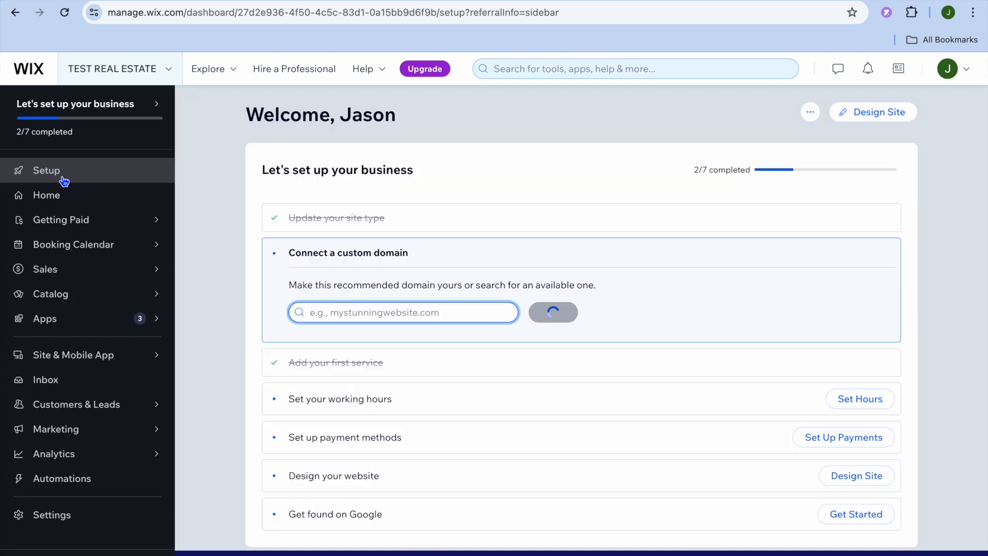
mouse_move(122, 249)
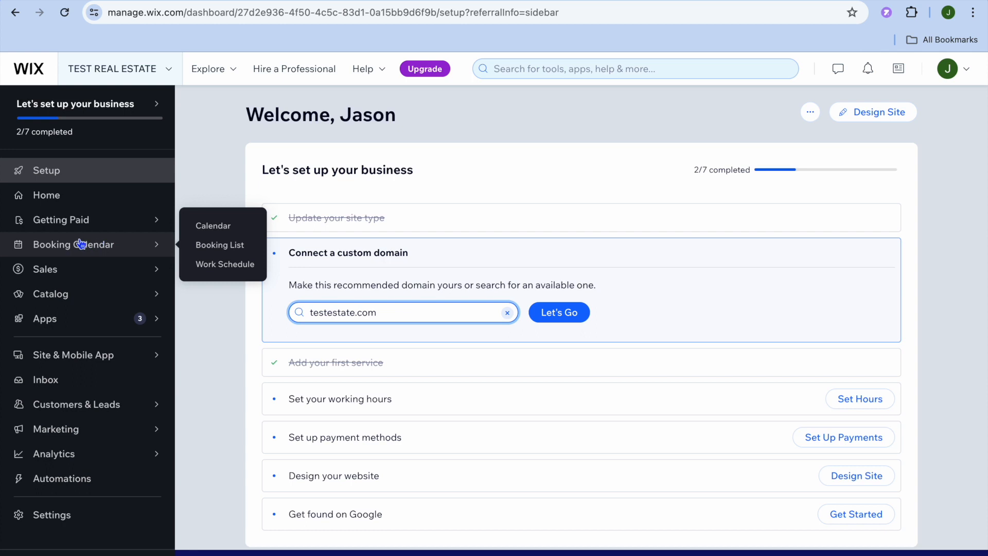
mouse_move(85, 246)
left_click(229, 226)
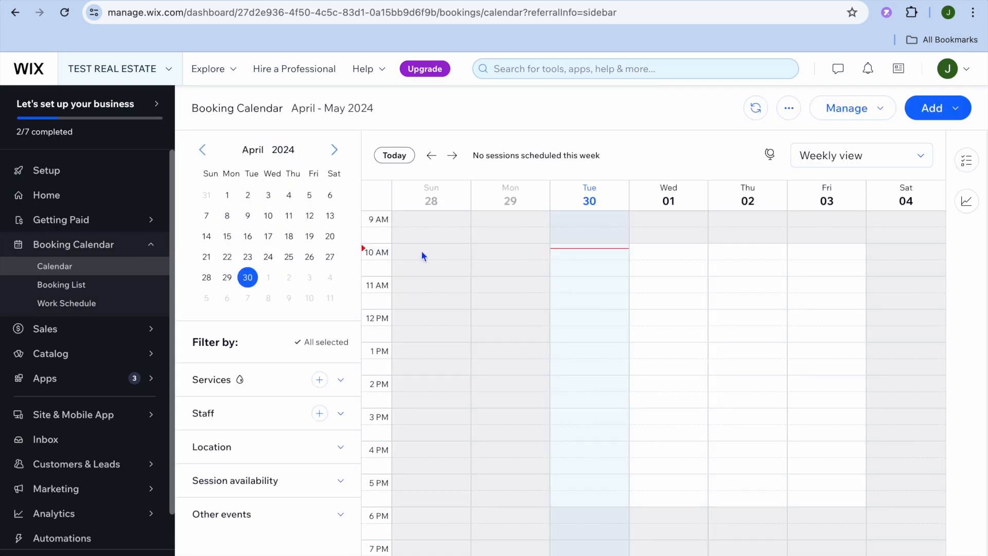
scroll(421, 250, "down", 3)
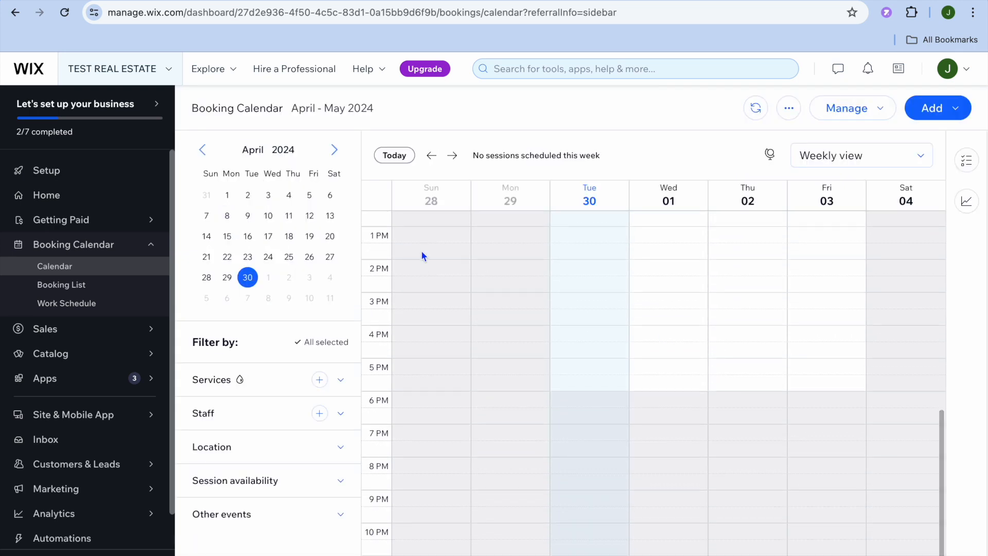
scroll(421, 250, "up", 8)
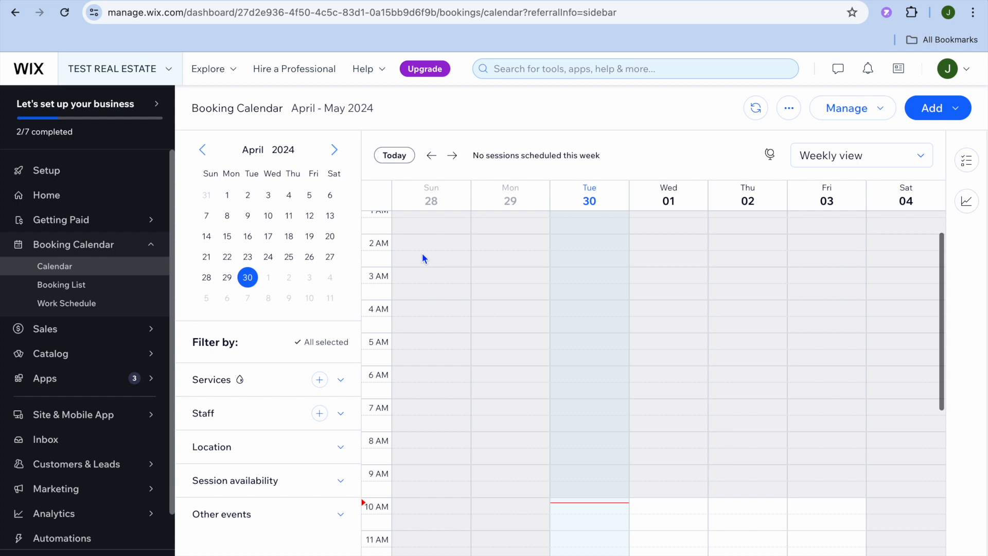
Start designing the site from the business setup checklist, choosing to customize a template
scroll(423, 256, "up", 2)
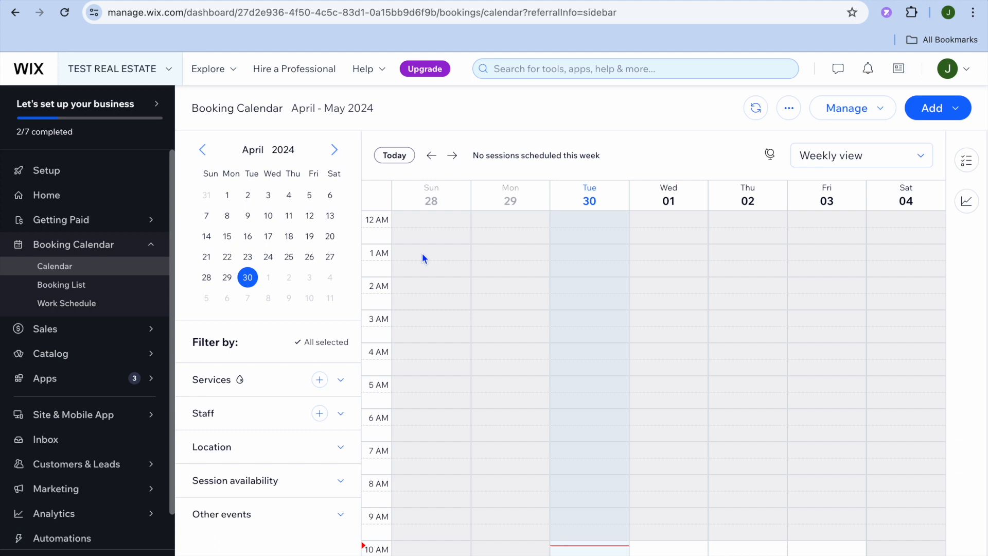
left_click(79, 170)
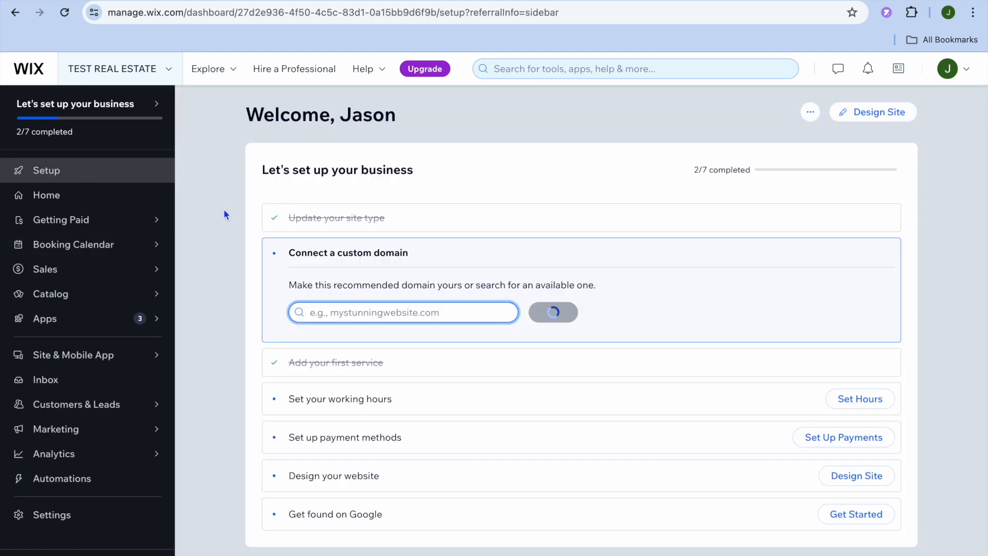
left_click(865, 118)
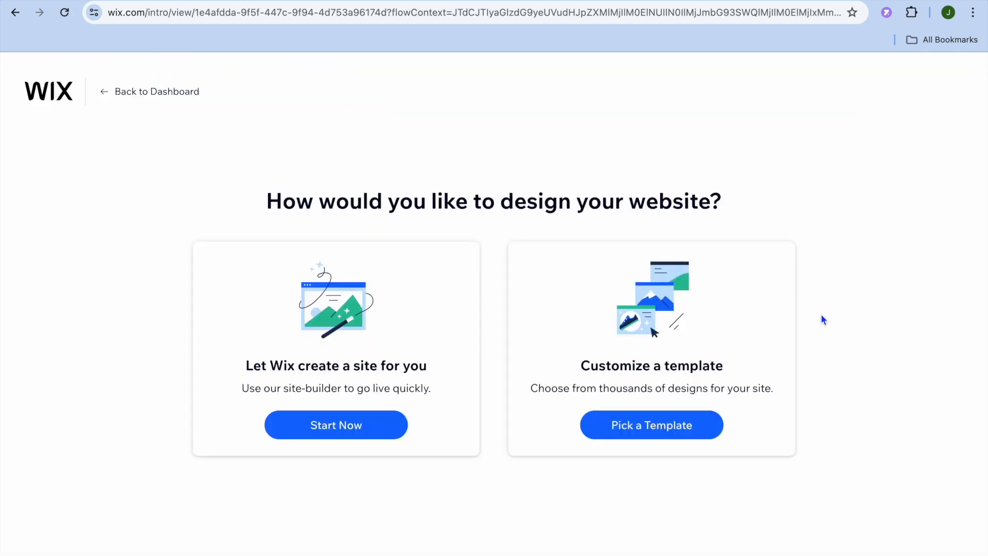
left_click(646, 427)
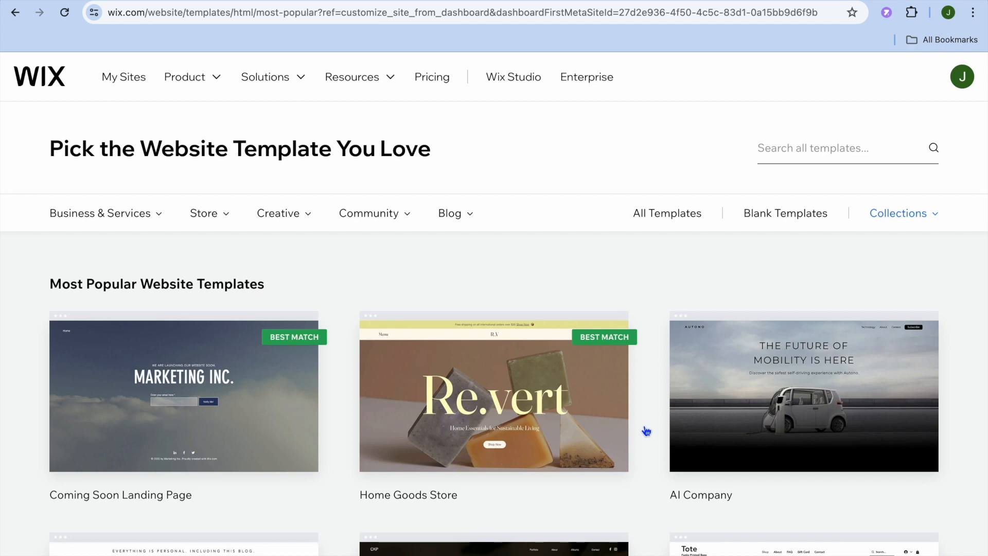
Search the website templates for Real Estate Agent using the matching search suggestion
left_click(807, 152)
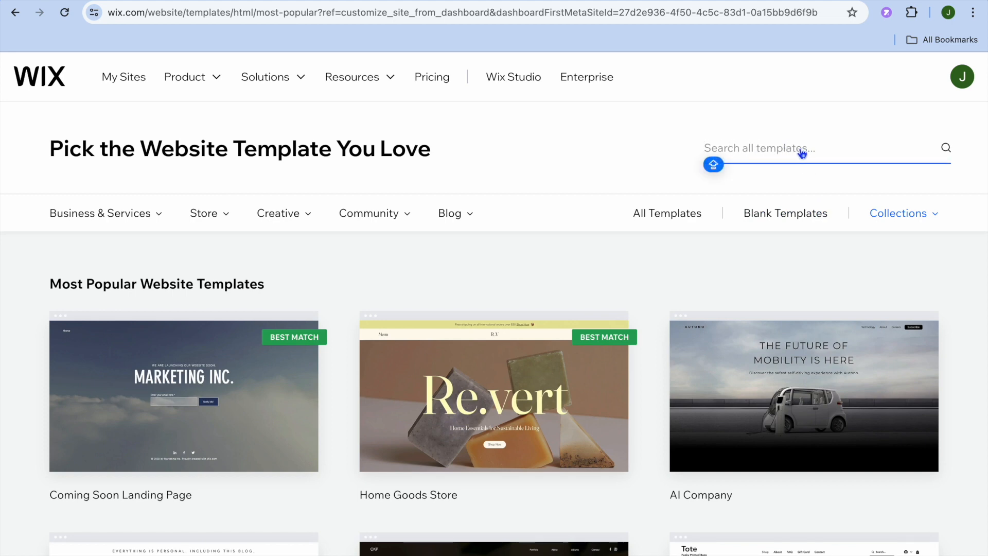
type("REAL")
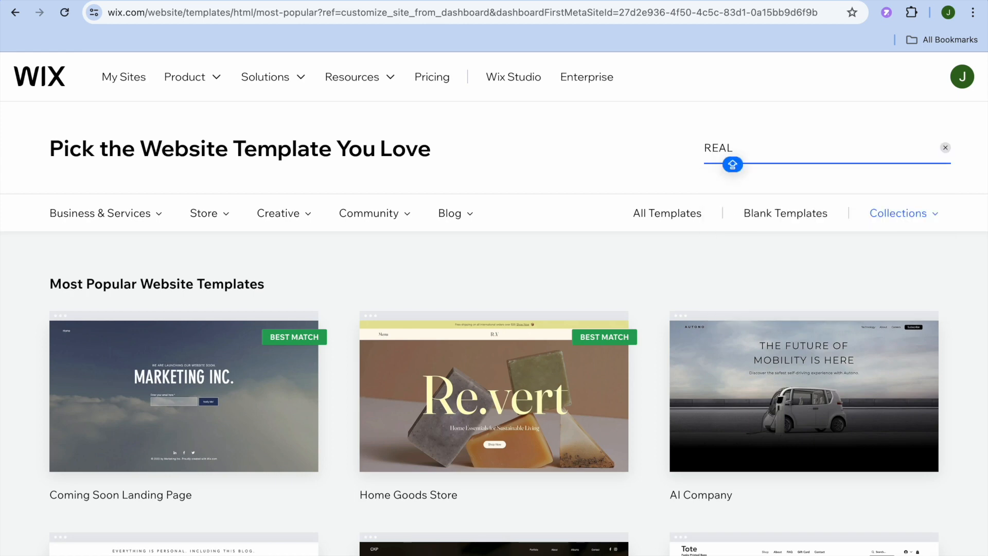
left_click(798, 230)
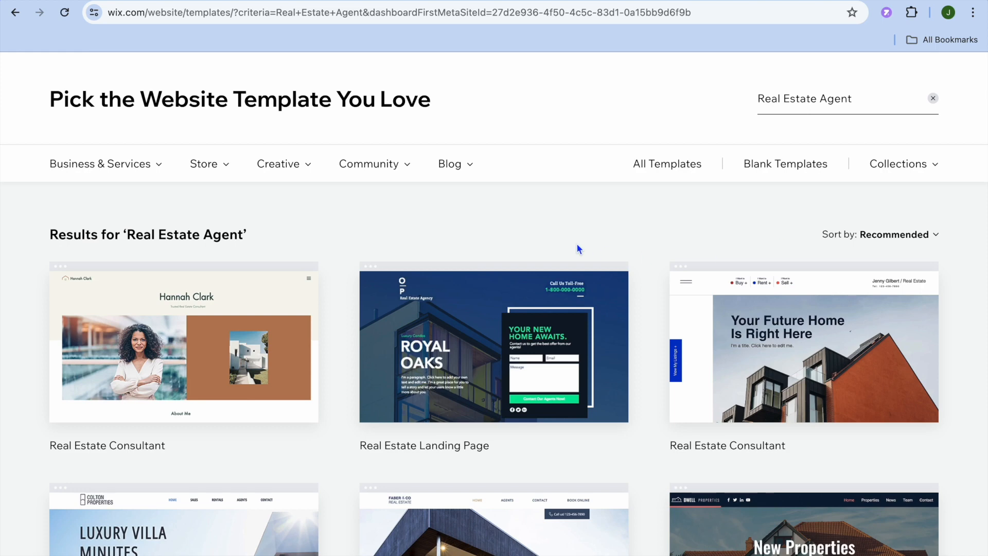
Look through the Real Estate Agent template results and compare the available designs
scroll(577, 249, "down", 3)
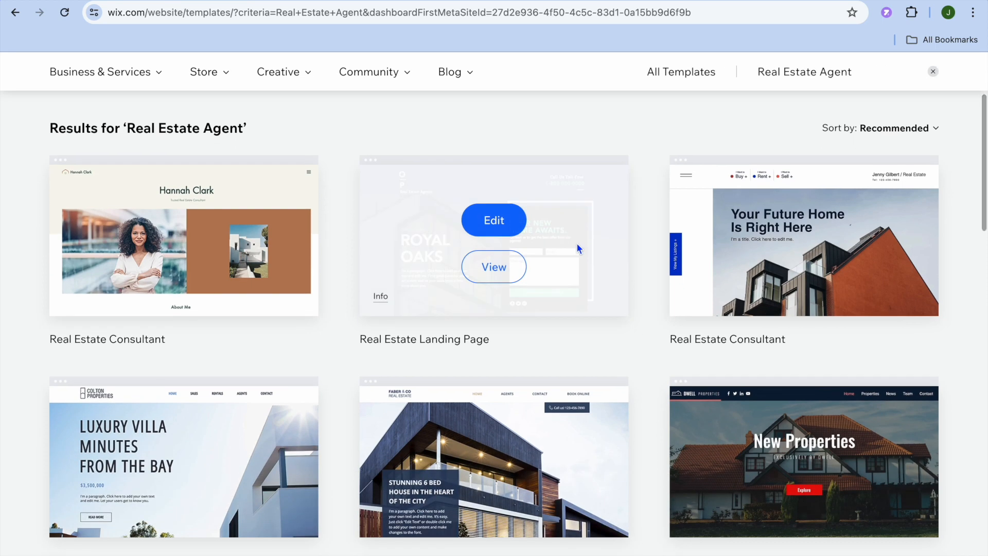
scroll(577, 245, "down", 7)
scroll(577, 245, "down", 6)
scroll(578, 245, "up", 5)
scroll(577, 249, "up", 10)
scroll(577, 247, "down", 12)
scroll(577, 247, "up", 14)
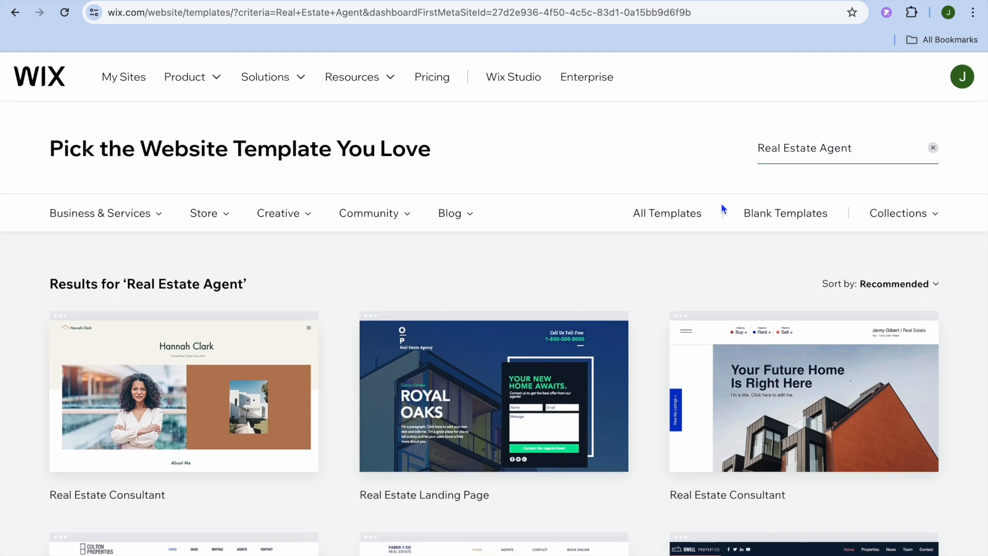
scroll(362, 391, "down", 4)
scroll(362, 390, "up", 3)
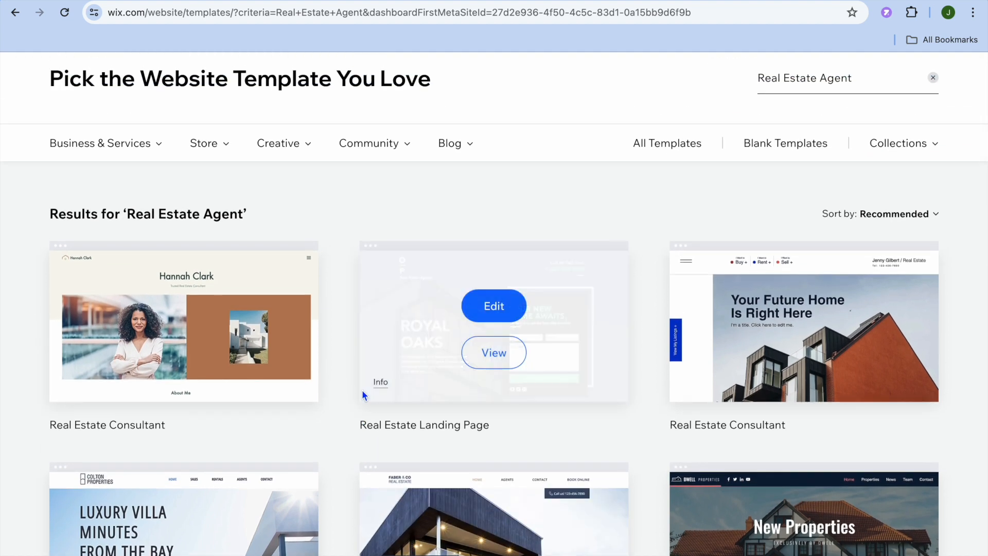
Open the first Real Estate Consultant template for editing and dismiss the AI site text offer and the introductory overlay
mouse_move(243, 348)
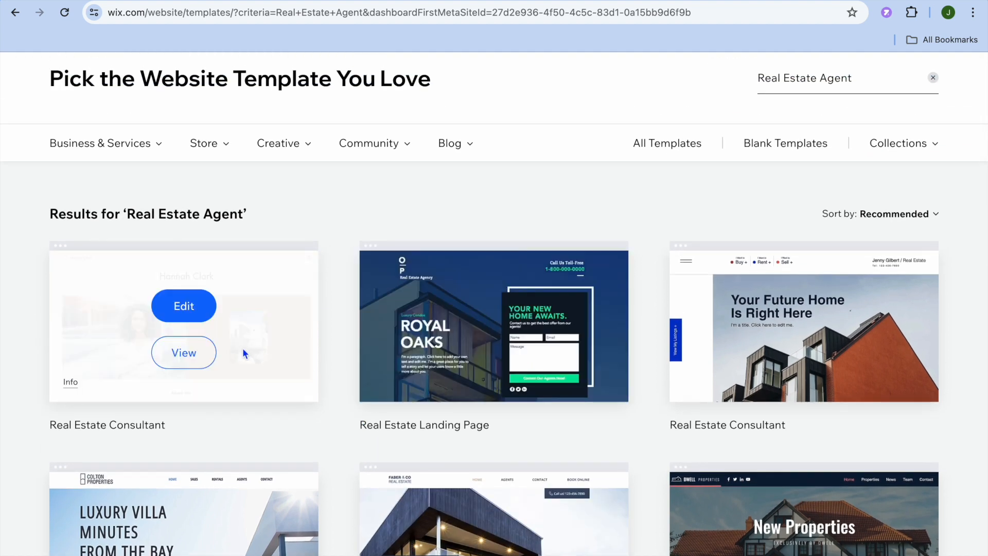
left_click(191, 314)
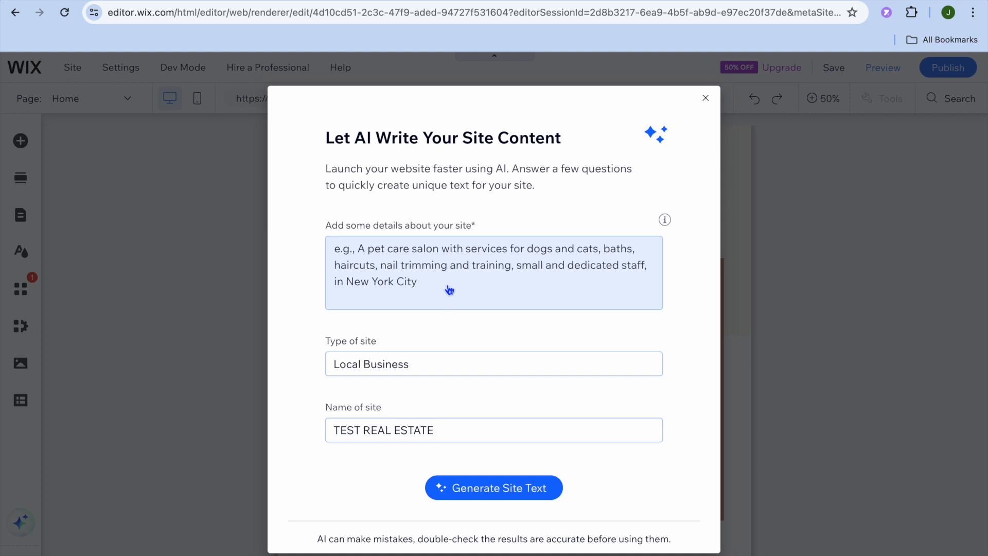
left_click(705, 99)
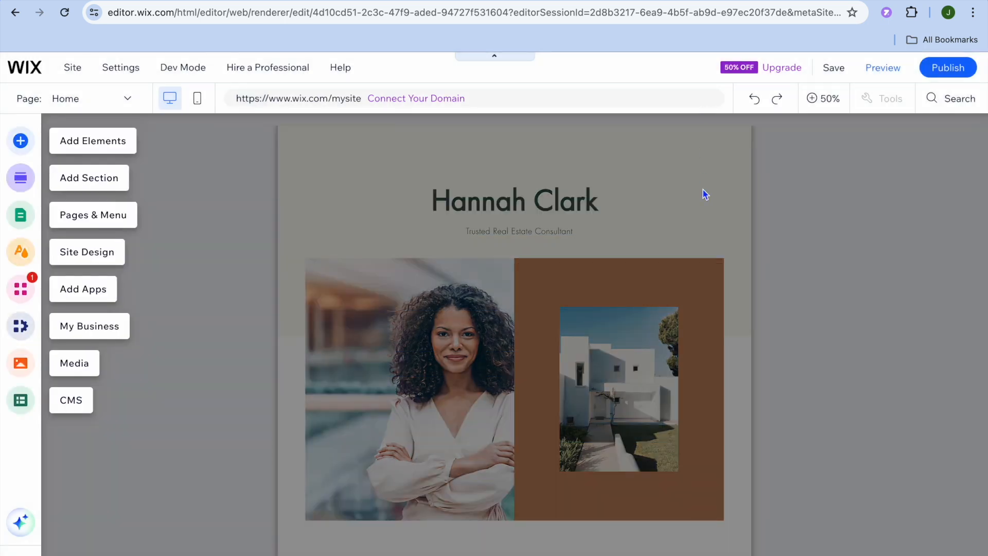
left_click(818, 106)
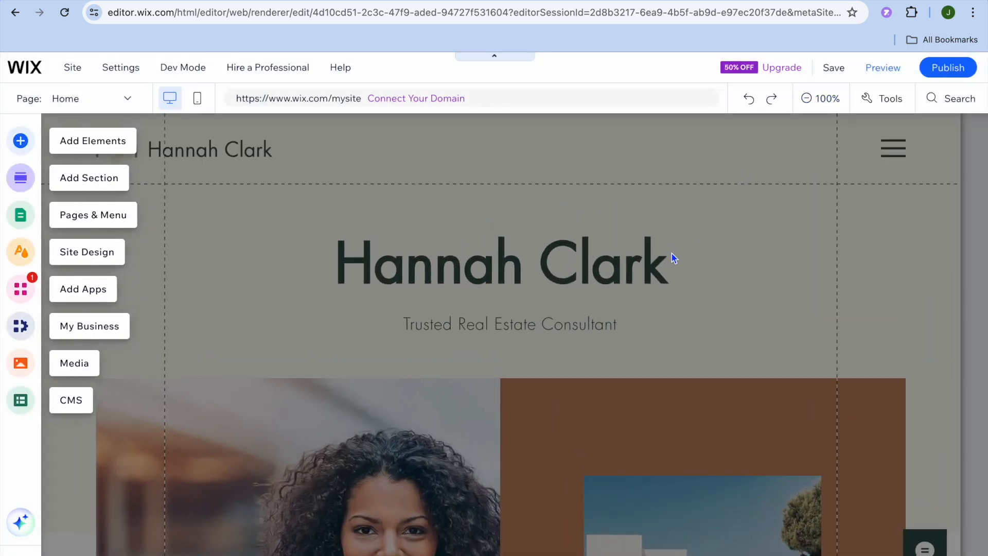
left_click(672, 253)
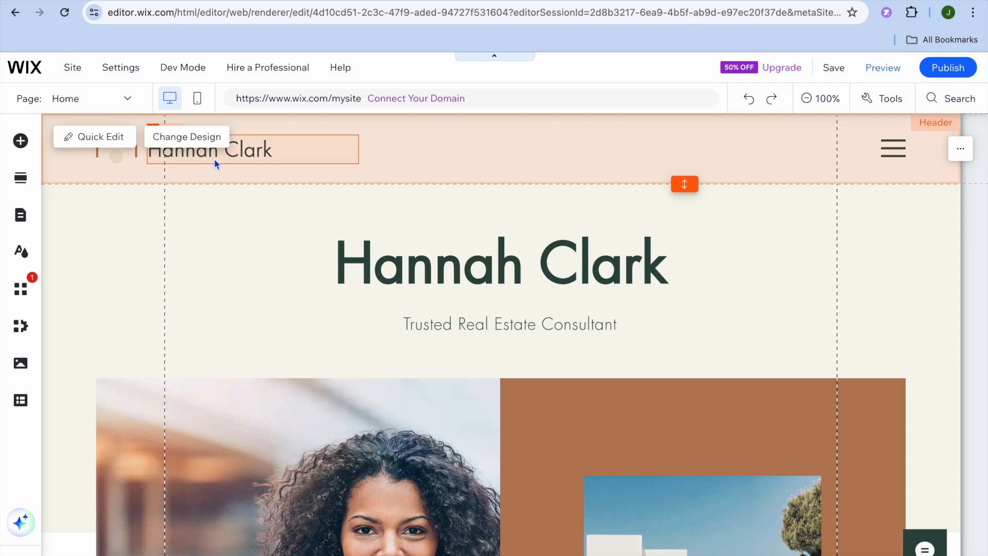
Replace the placeholder name beside the header logo with the agent's name
left_click(252, 154)
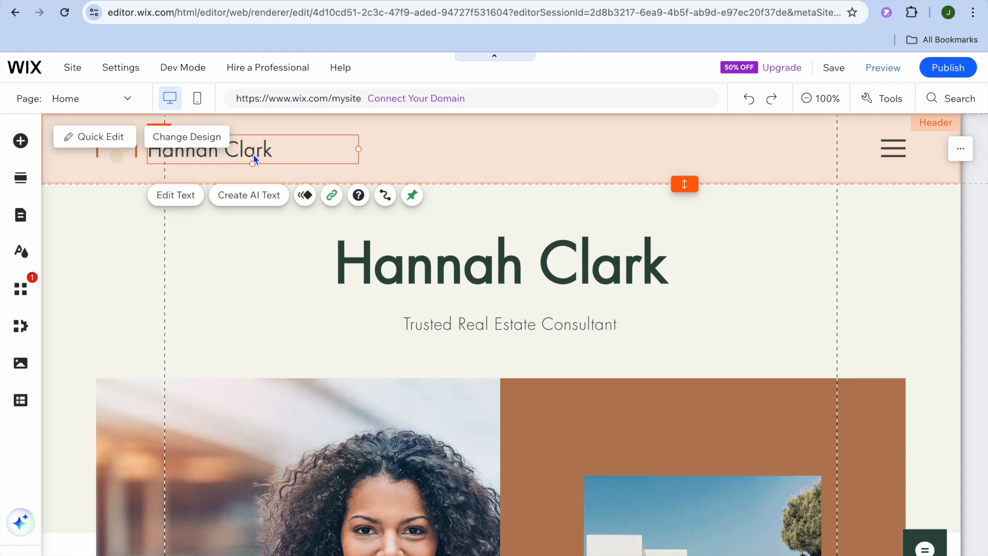
left_click(181, 200)
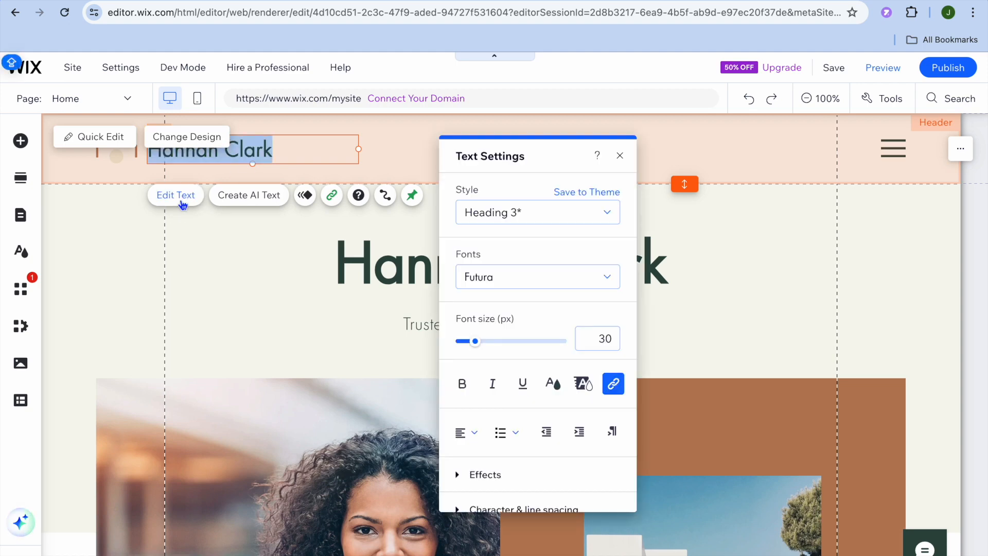
type("JASON TEST")
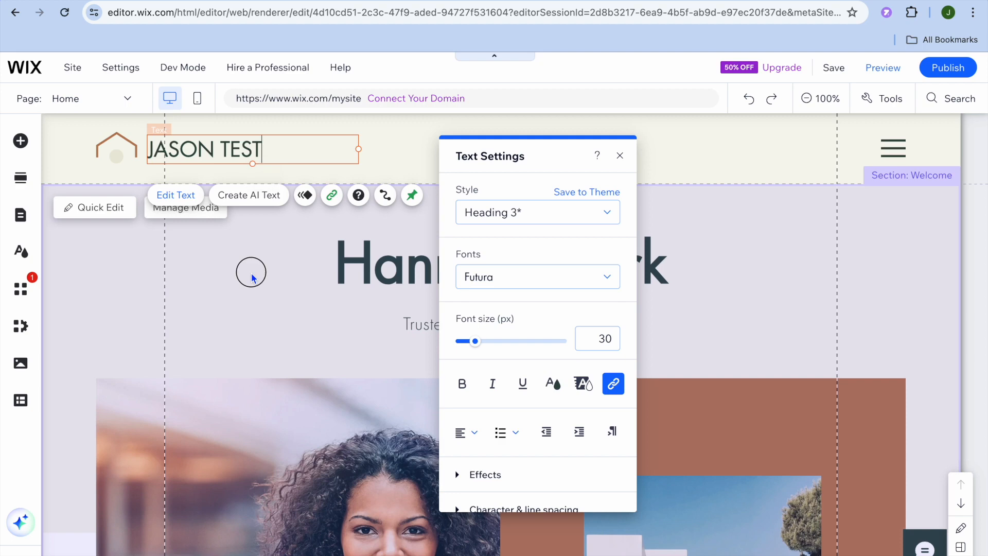
left_click(252, 277)
Examine the editing options for the Welcome section's large heading, background strip, portrait column and house photo gallery
left_click(374, 274)
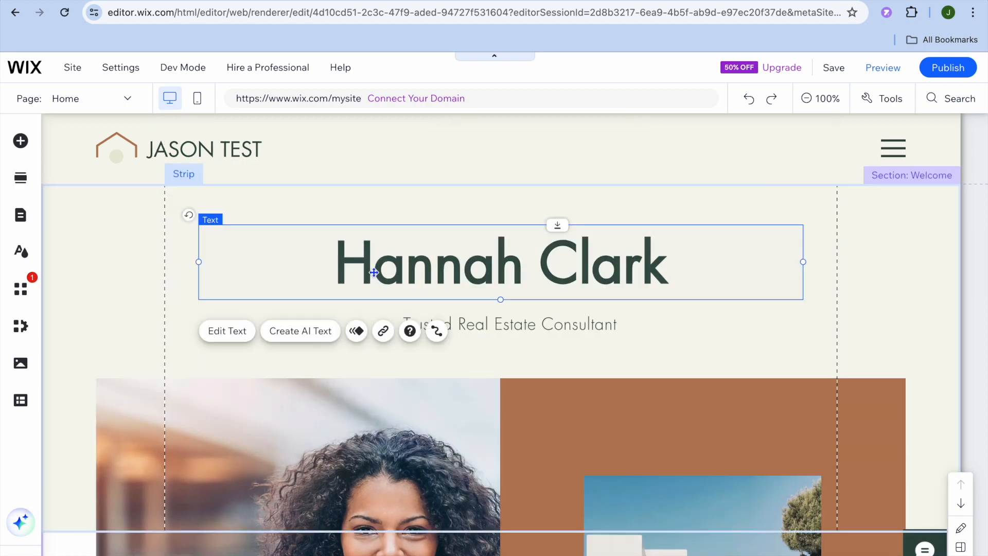
left_click(234, 334)
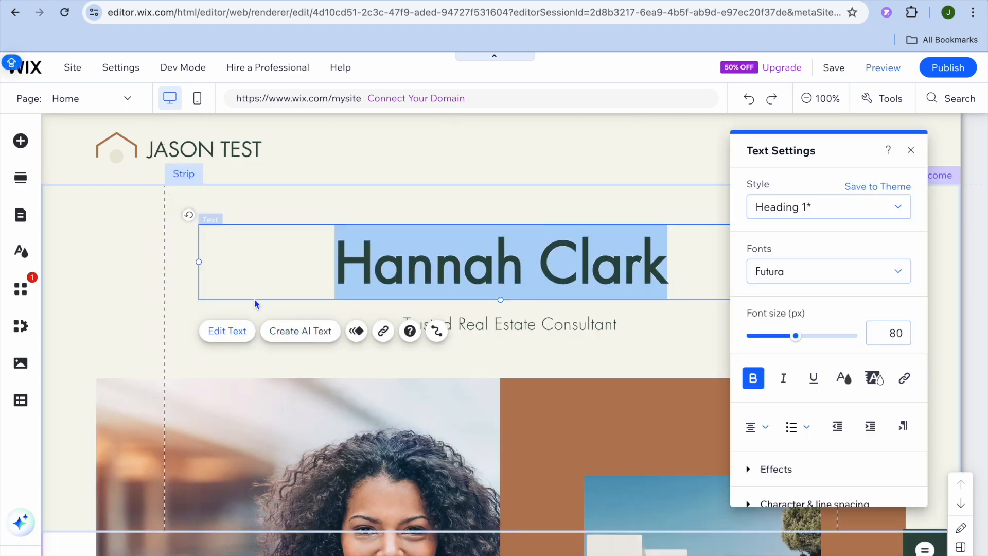
left_click(177, 354)
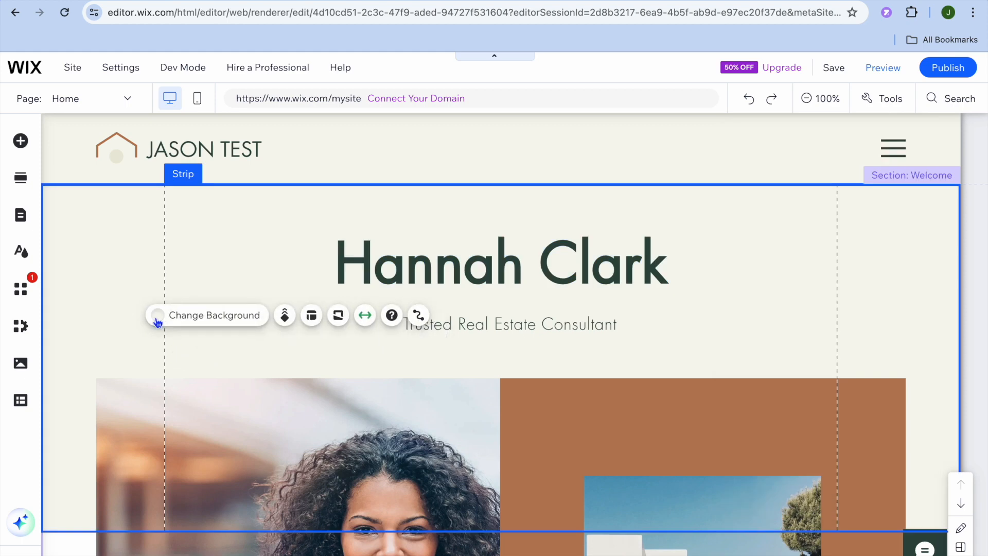
scroll(137, 324, "down", 5)
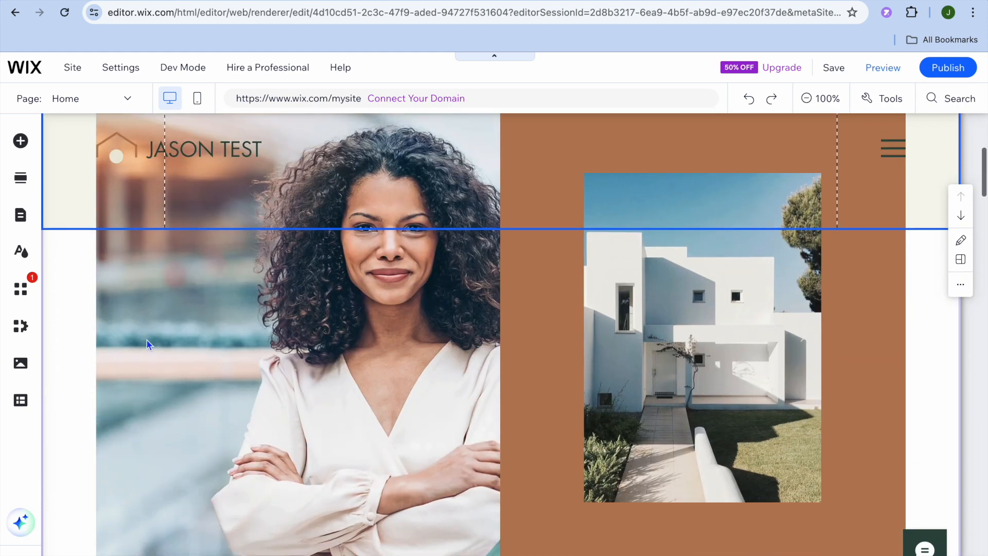
left_click(340, 366)
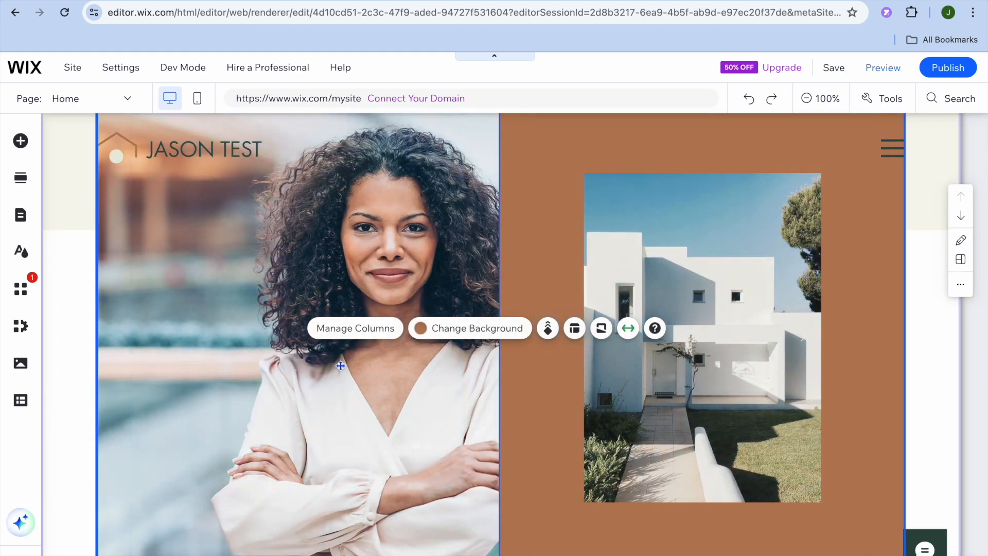
scroll(341, 366, "up", 3)
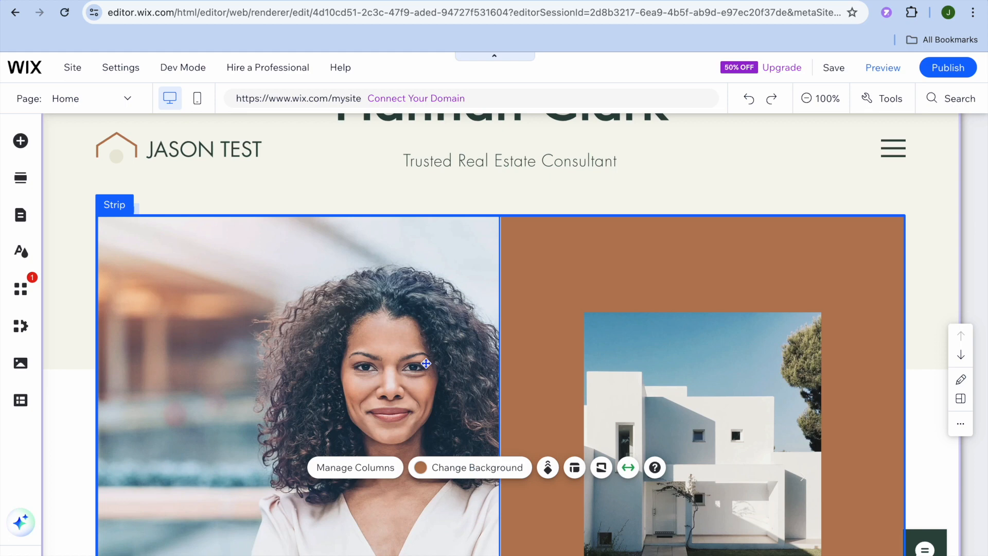
left_click(590, 334)
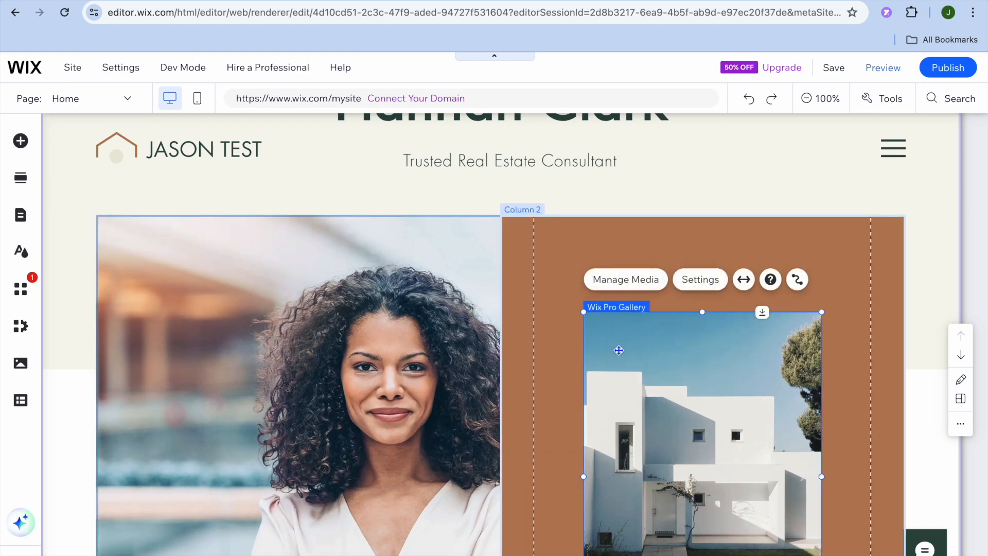
left_click(406, 338)
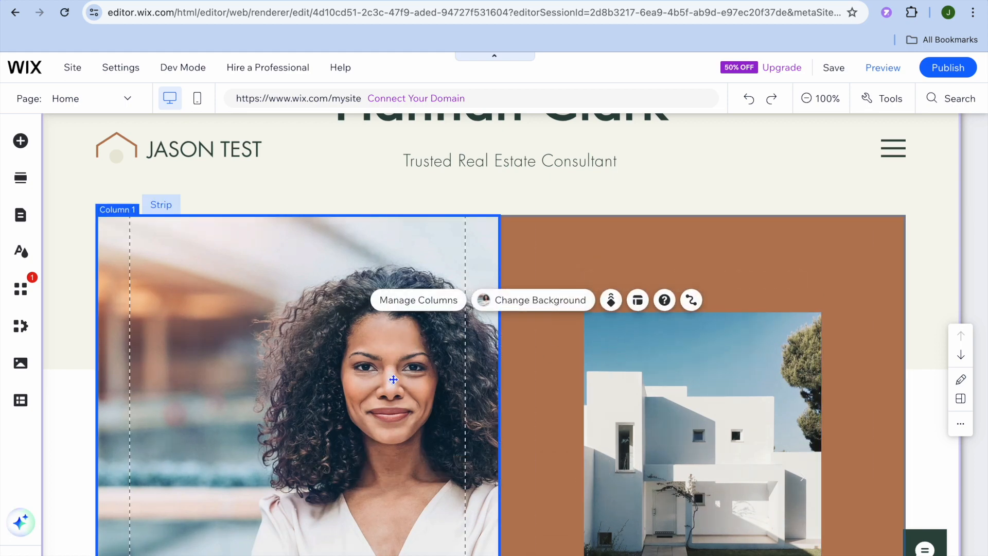
scroll(395, 384, "down", 3)
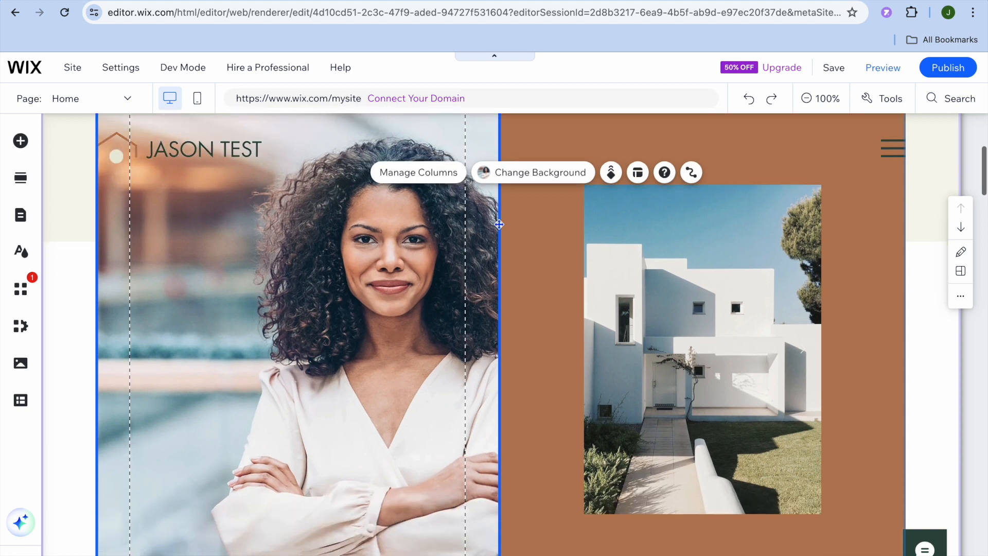
Look through the Home page's About Me, services and Reach Your Goals sections
scroll(303, 366, "down", 5)
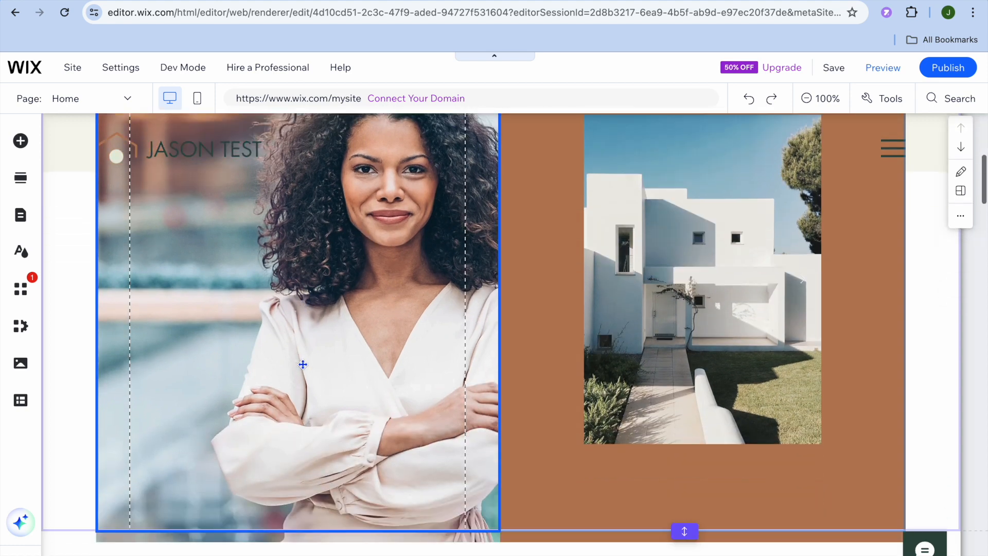
scroll(304, 367, "down", 4)
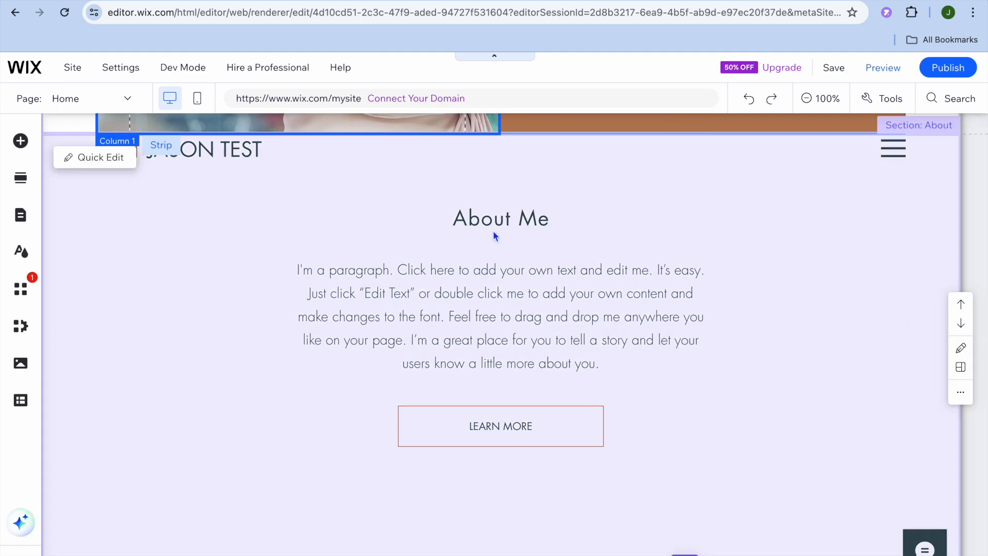
left_click(492, 231)
scroll(459, 298, "down", 2)
scroll(459, 297, "down", 10)
scroll(459, 301, "down", 9)
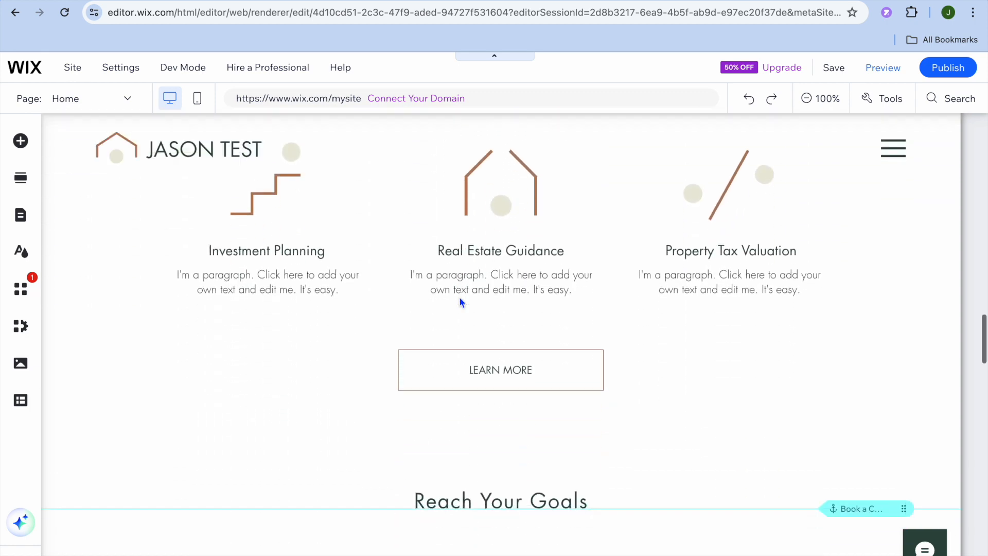
scroll(459, 296, "down", 2)
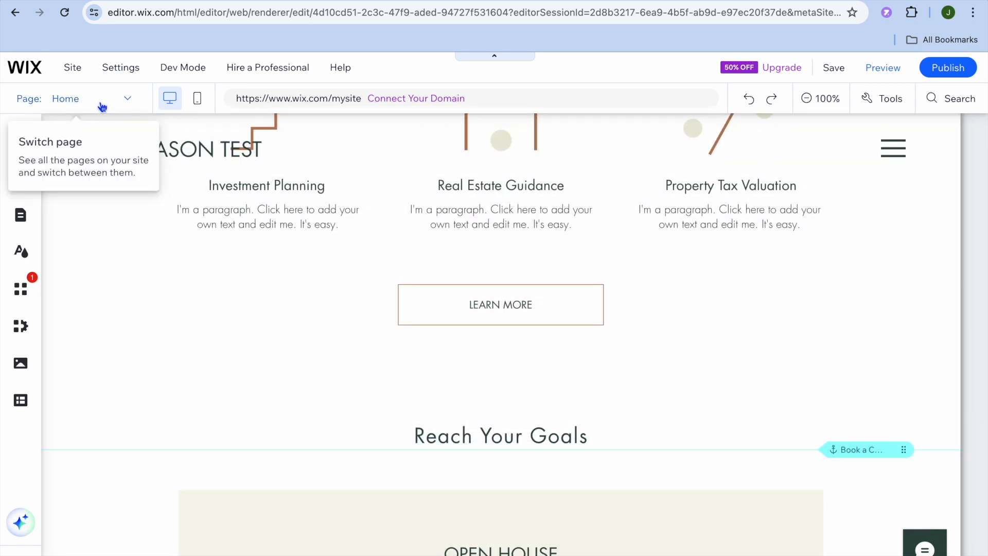
Switch to the Services page and look through its service descriptions
left_click(98, 100)
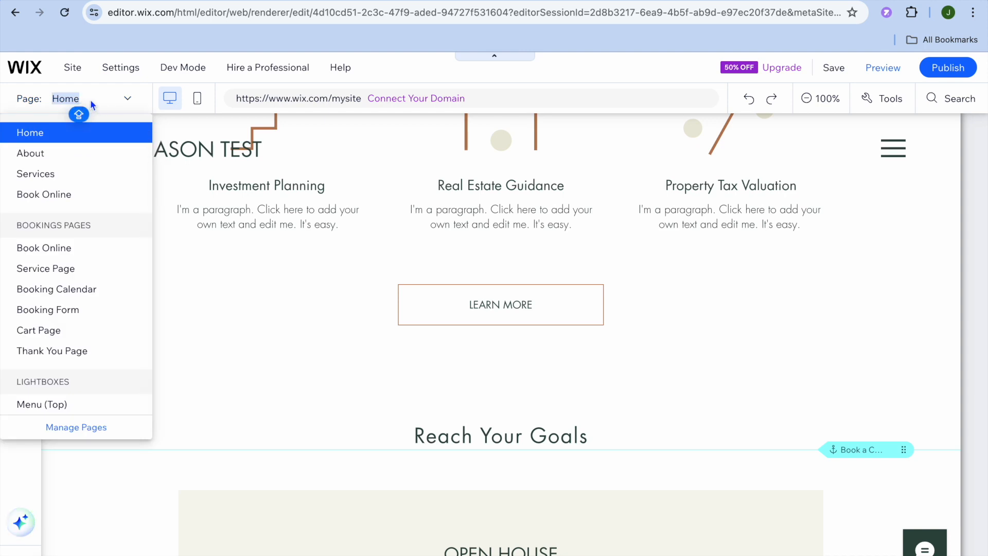
left_click(65, 180)
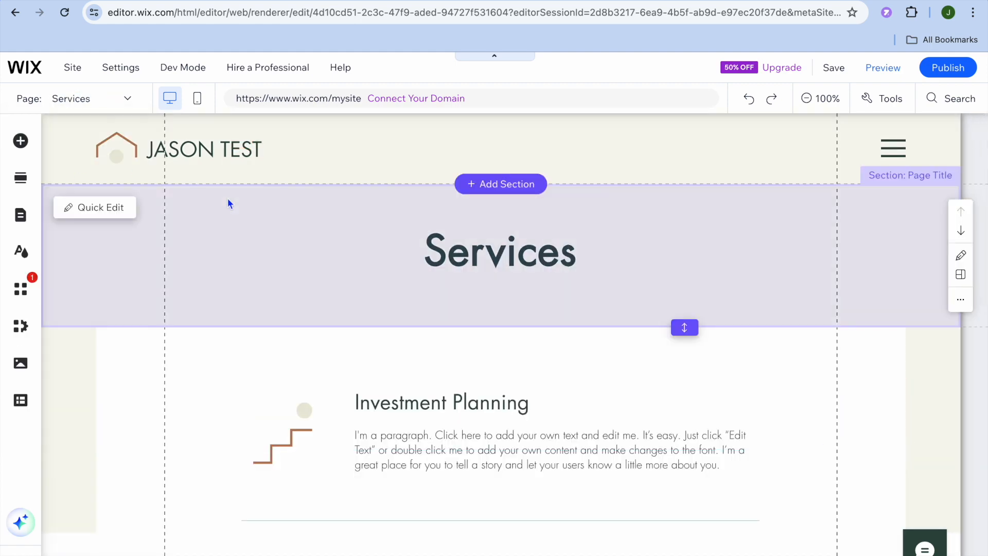
scroll(303, 284, "down", 5)
scroll(303, 285, "down", 8)
scroll(303, 285, "up", 10)
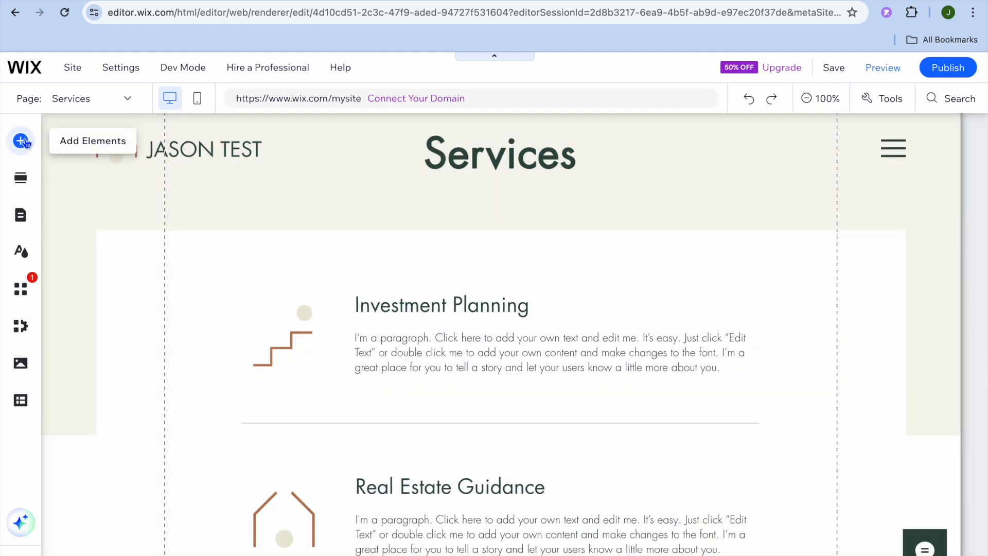
Browse the addable elements, covering menus, CMS, video players, contact forms and both regular and full-width Google Maps
left_click(21, 140)
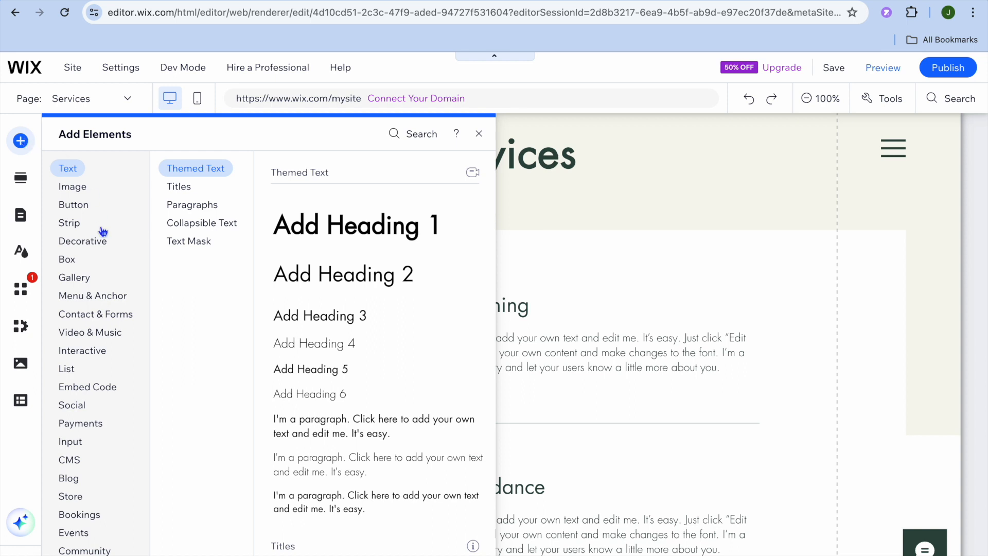
left_click(116, 296)
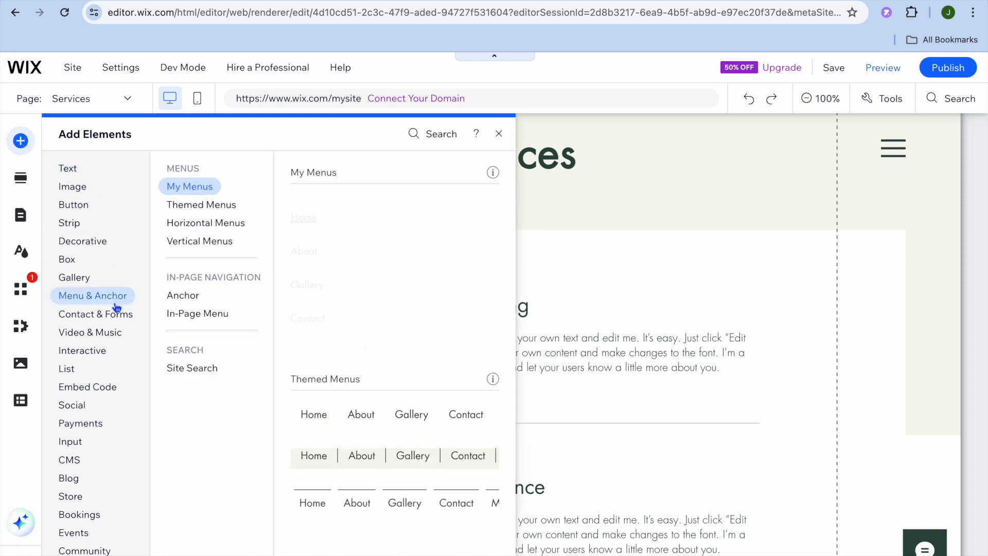
left_click(87, 467)
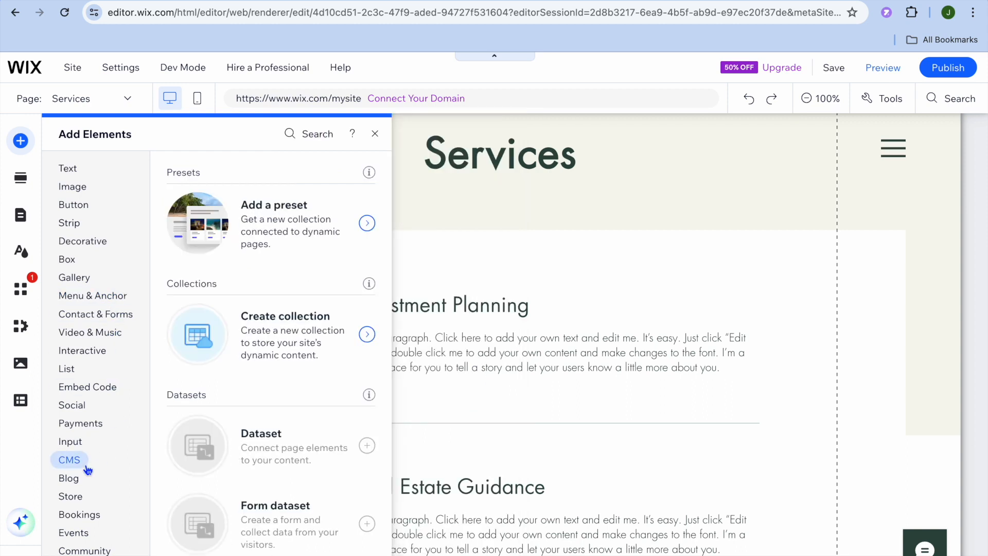
left_click(110, 333)
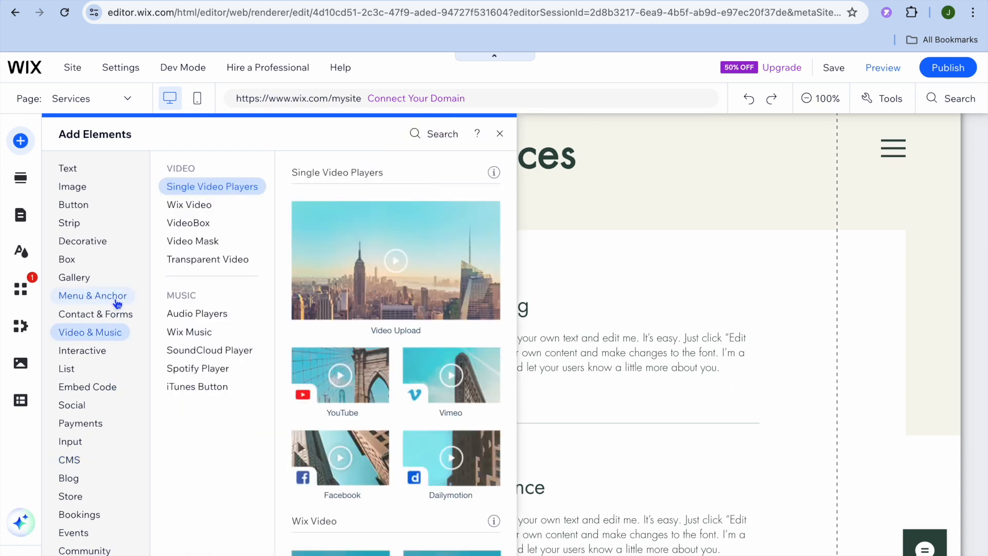
left_click(115, 300)
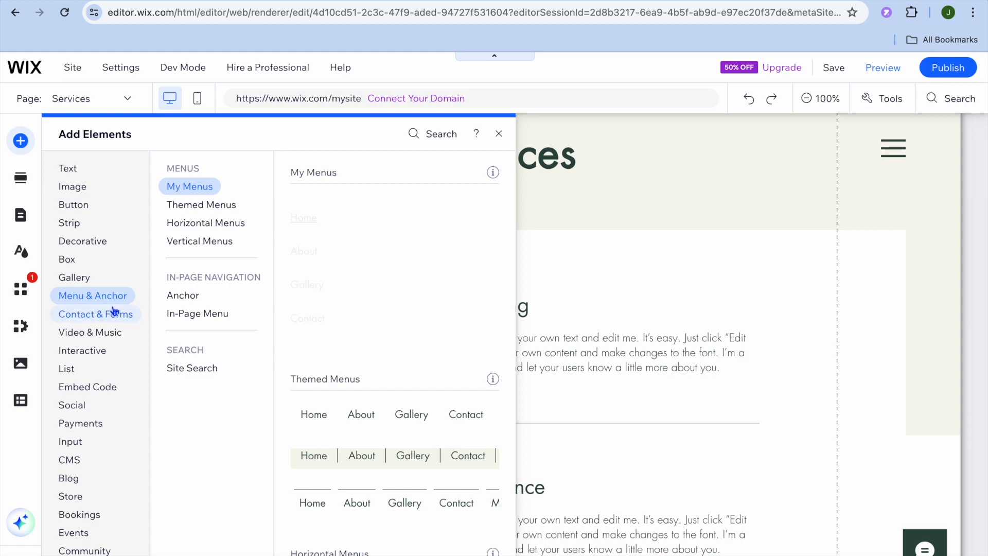
left_click(122, 313)
left_click(186, 295)
left_click(184, 388)
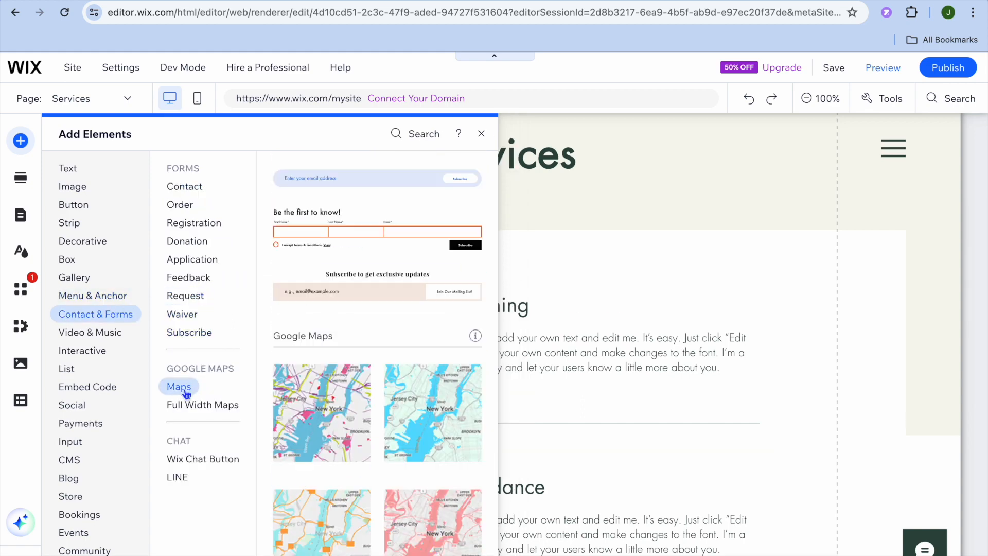
left_click(208, 404)
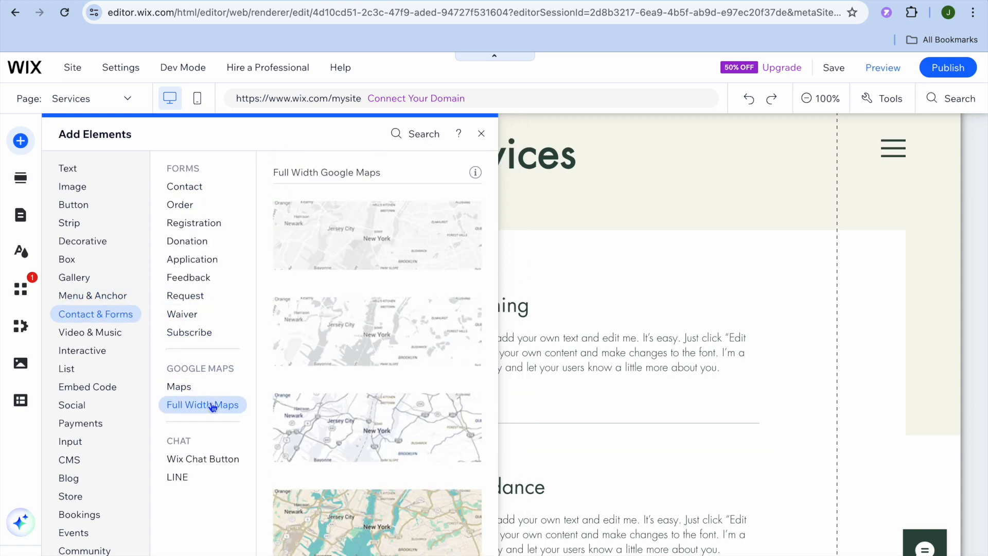
left_click(193, 390)
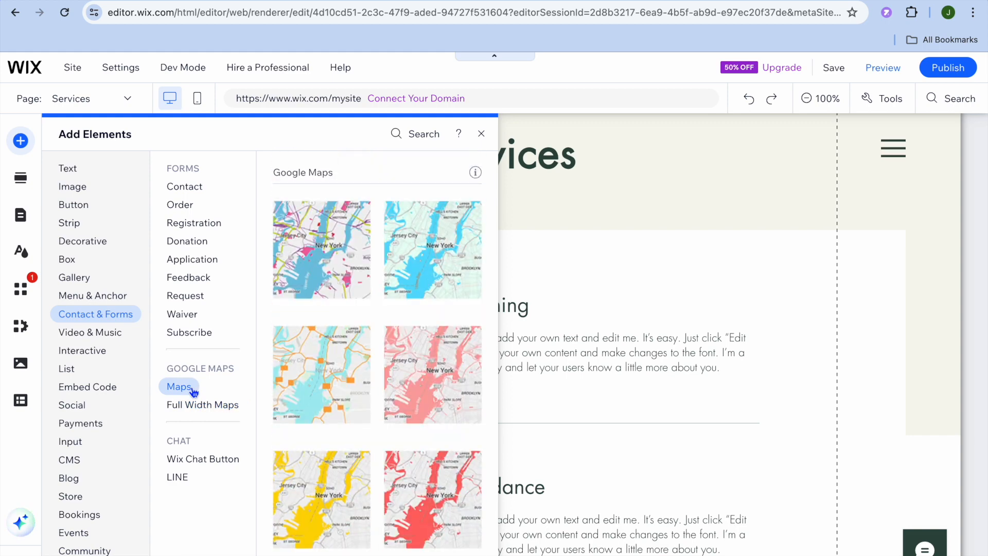
left_click(570, 292)
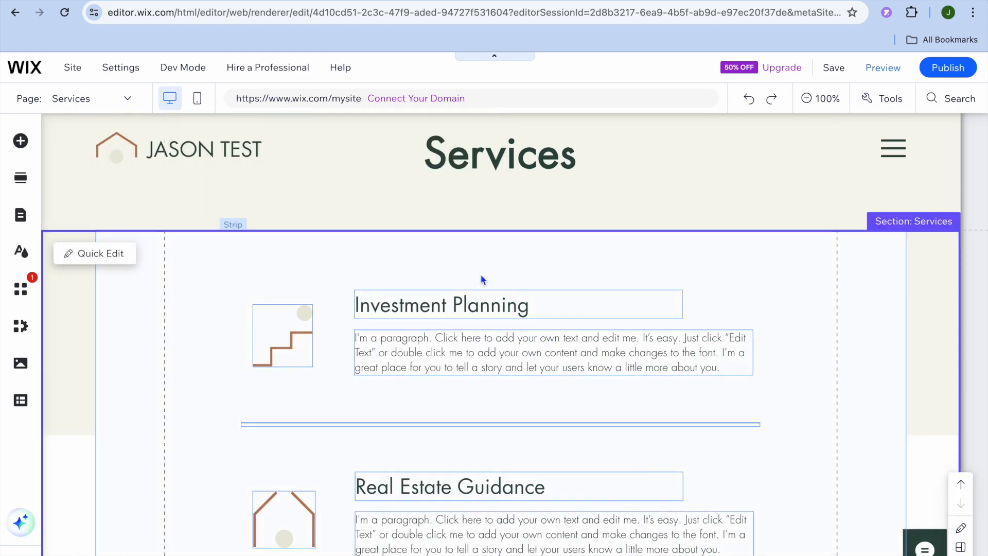
Switch to the About page and look through its content down to the footer
left_click(103, 104)
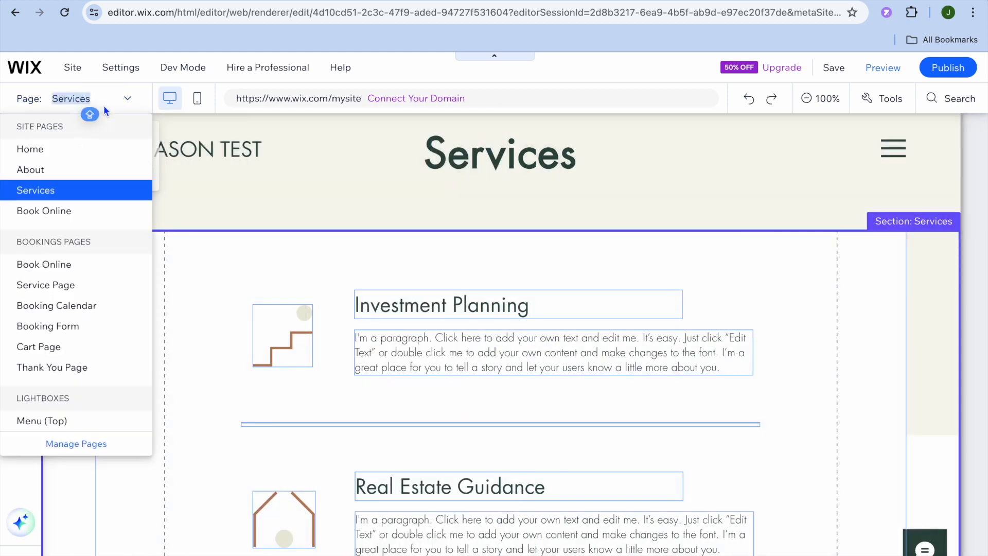
left_click(51, 171)
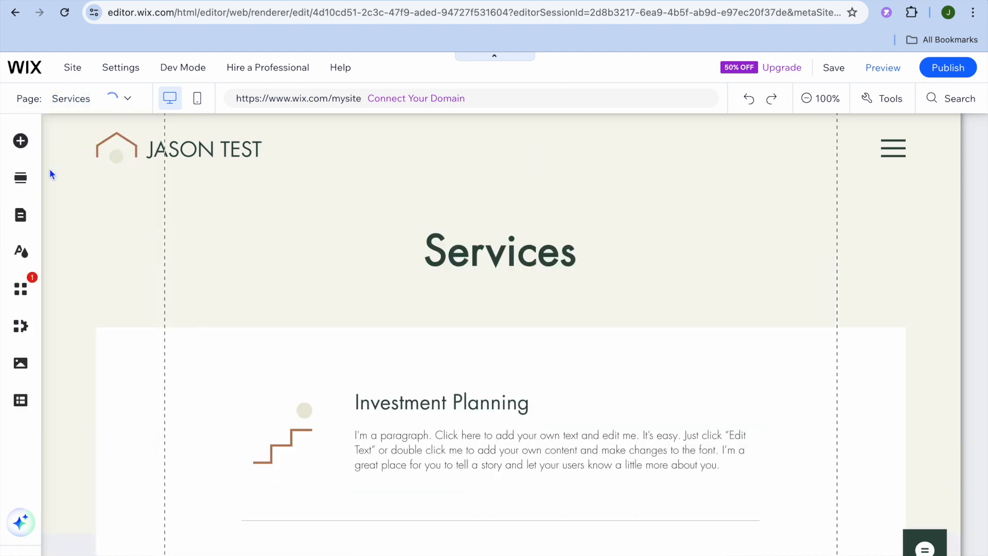
scroll(308, 287, "down", 8)
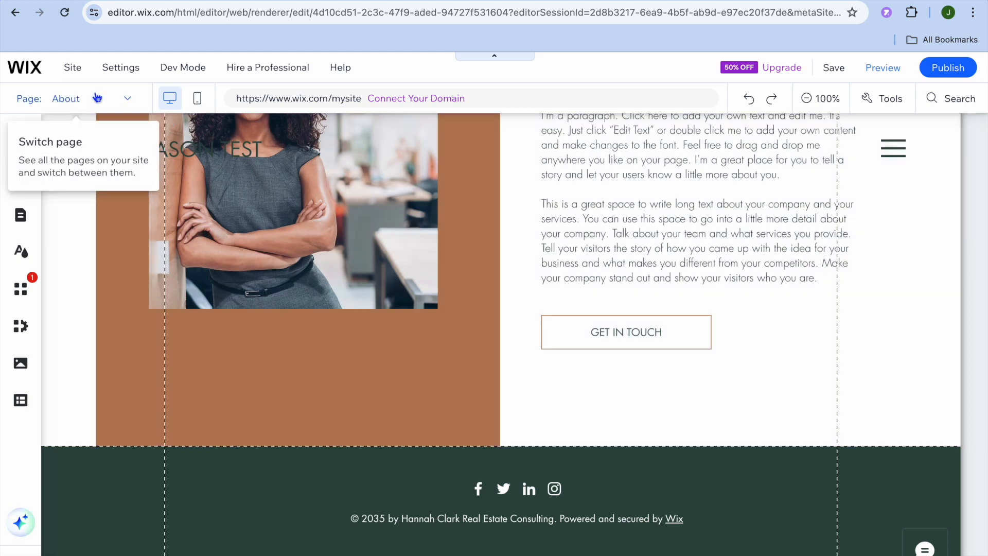
left_click(20, 141)
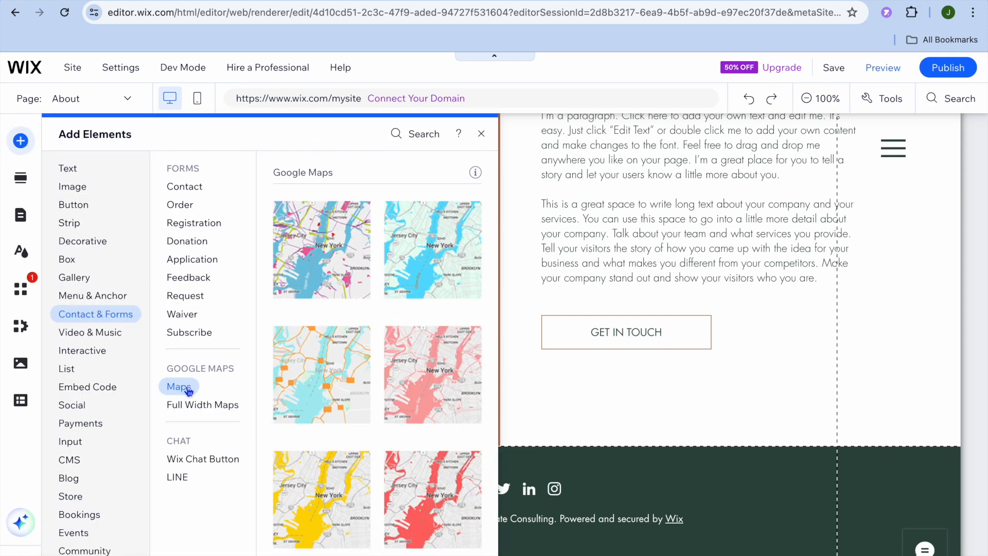
left_click_drag(324, 275, 666, 370)
scroll(665, 372, "up", 5)
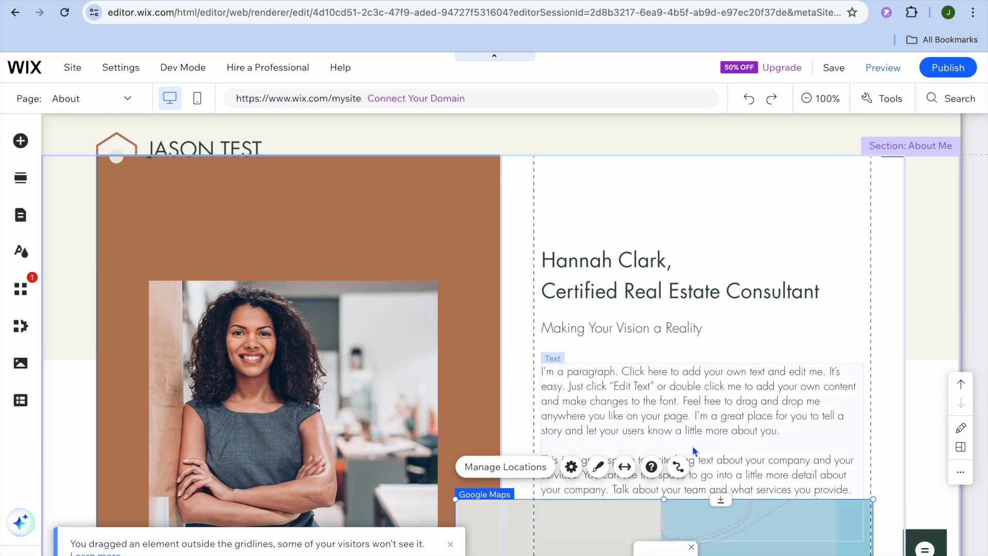
scroll(692, 445, "down", 5)
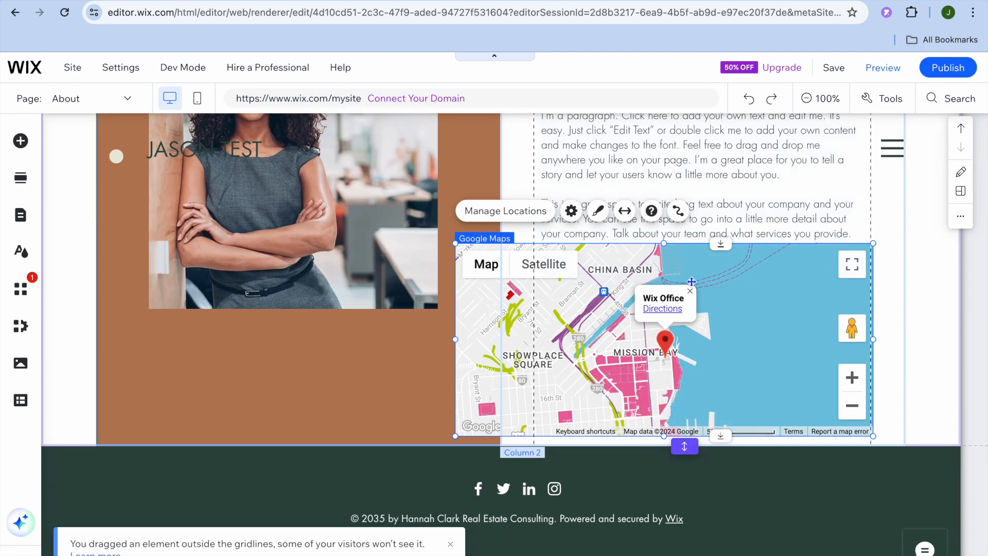
mouse_move(663, 243)
left_mouse_down()
mouse_move(691, 354)
mouse_move(702, 227)
mouse_move(660, 229)
left_mouse_up()
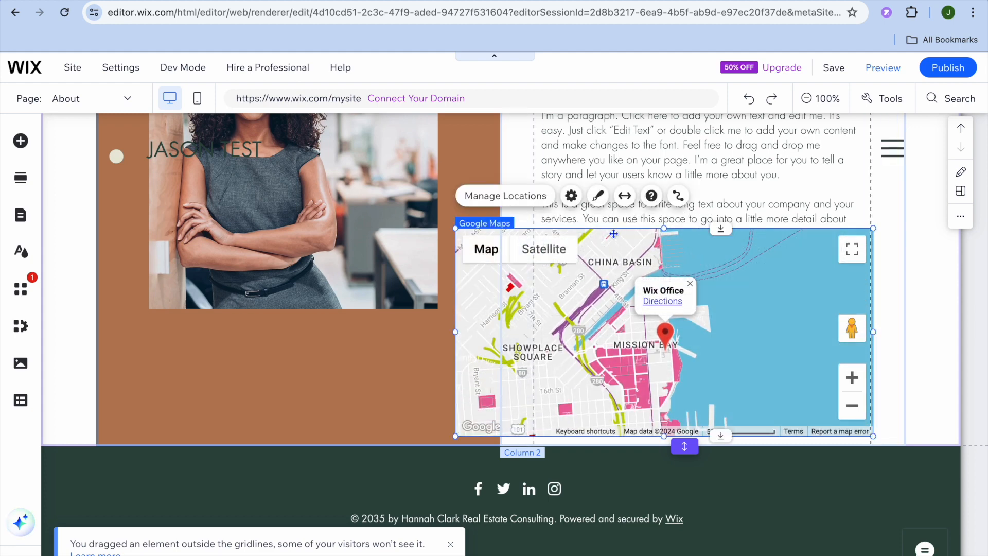
right_click(615, 346)
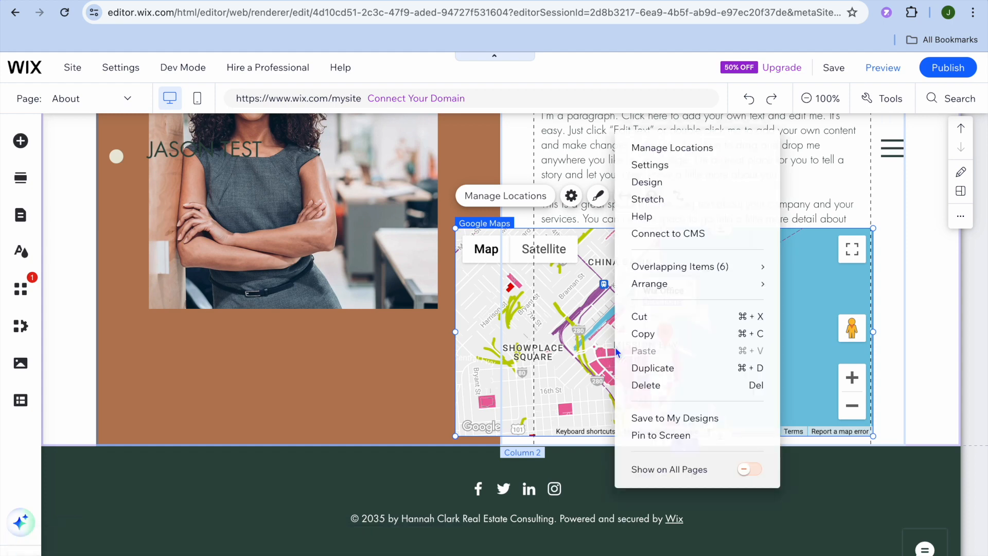
left_click(649, 386)
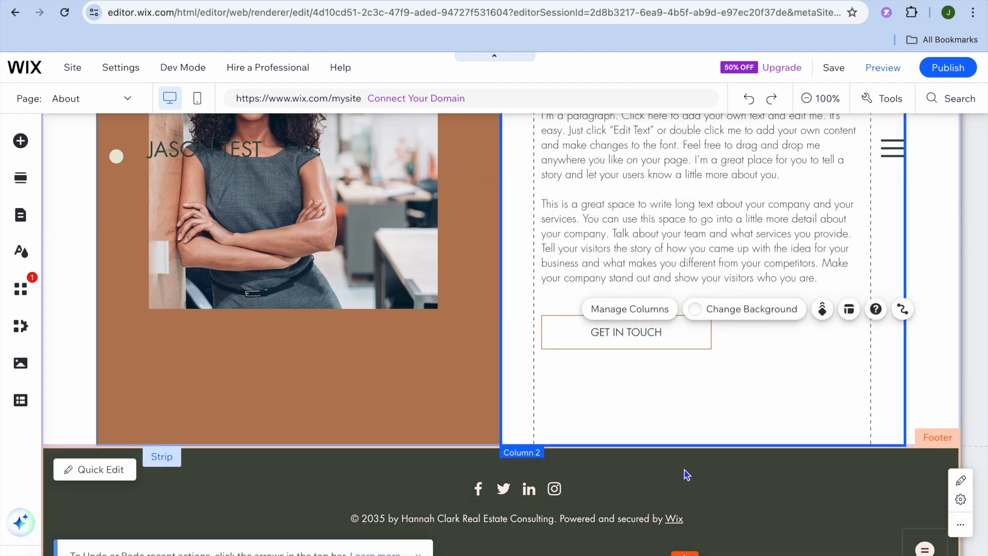
Add a blank section between the About Me section and the footer of the About page
left_click(587, 459)
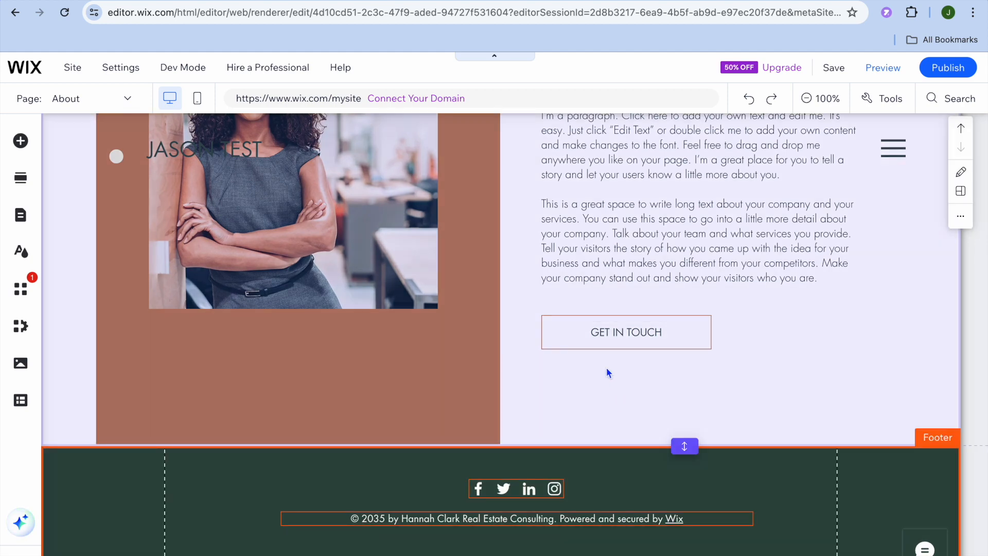
mouse_move(520, 448)
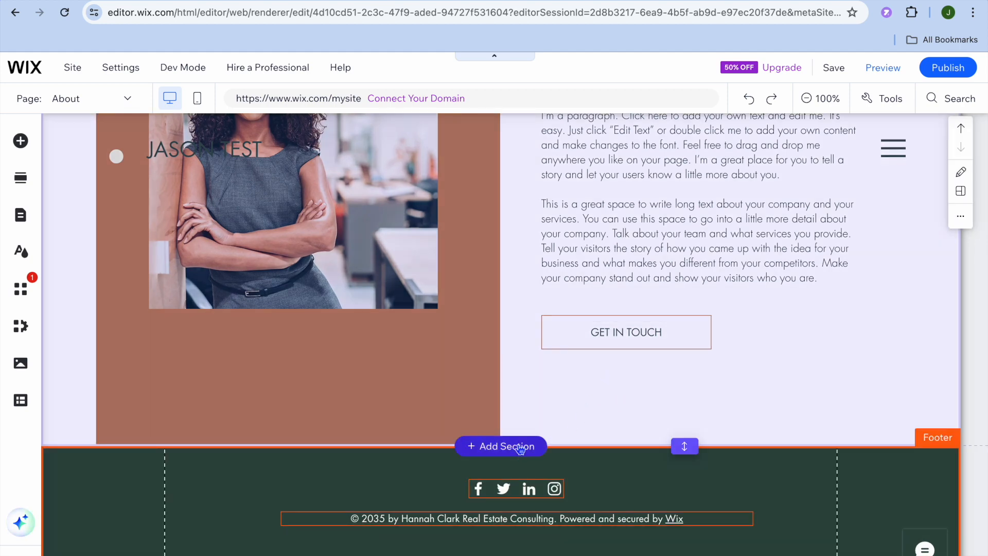
left_click(520, 447)
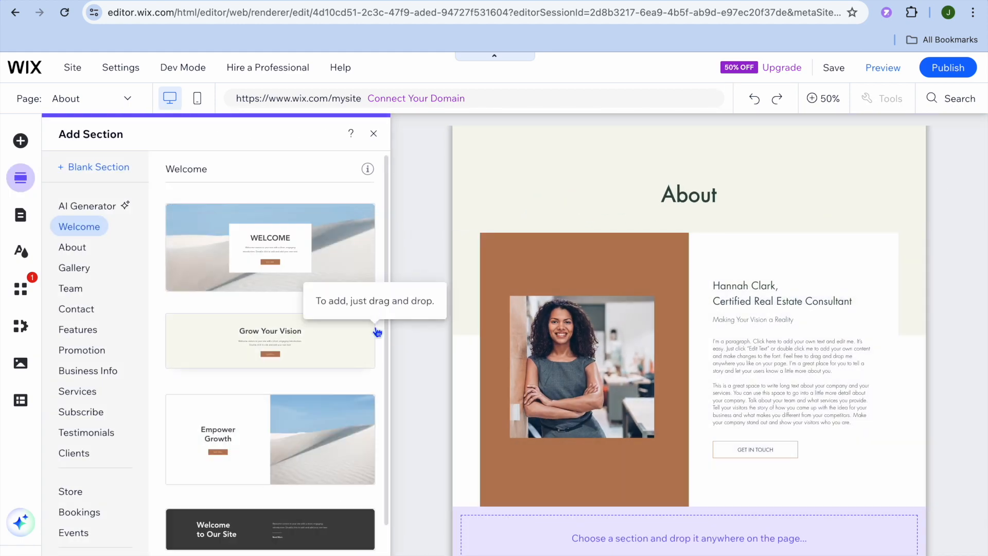
left_click(96, 171)
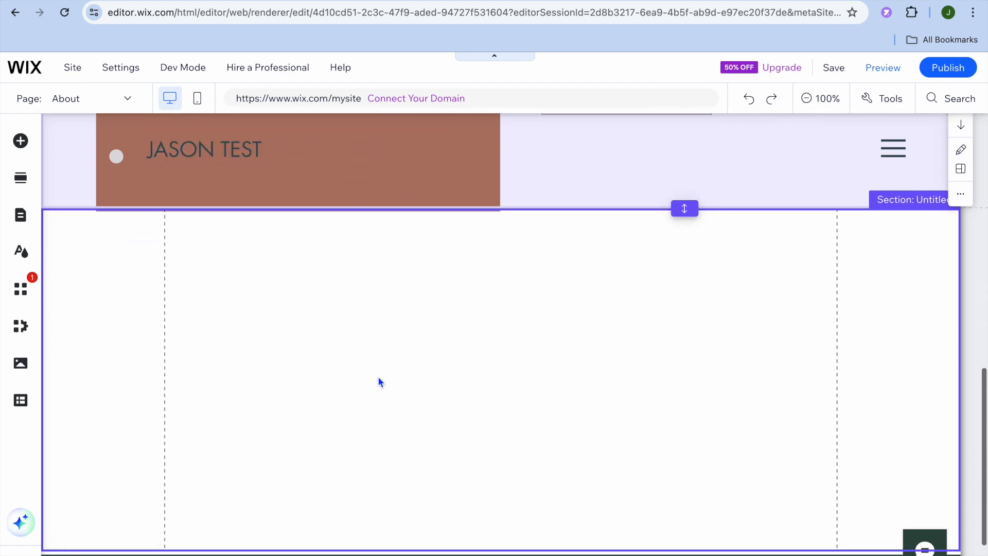
Place the first Google Maps style in the new blank section, widen the map and centre it between the gridlines
left_click(23, 141)
left_click(176, 258)
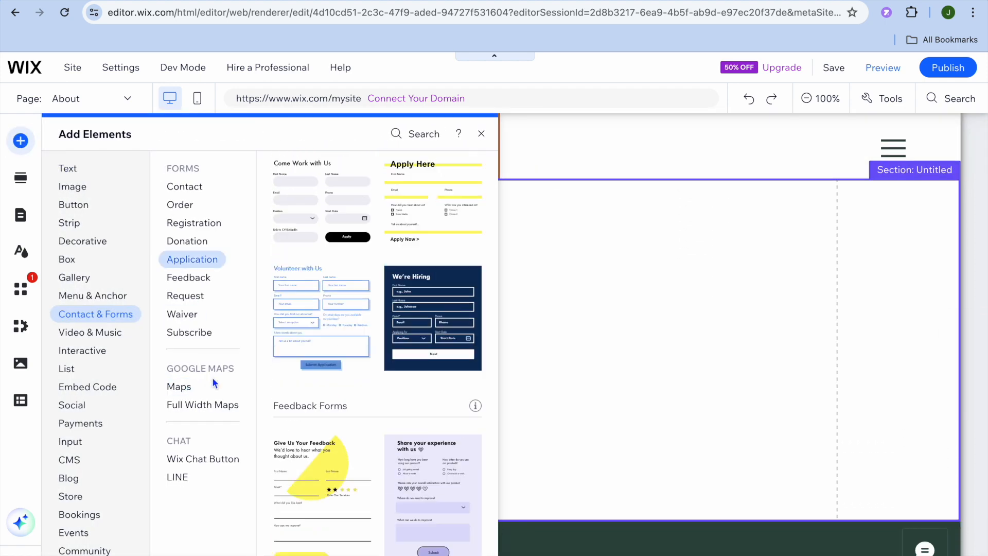
left_click(183, 386)
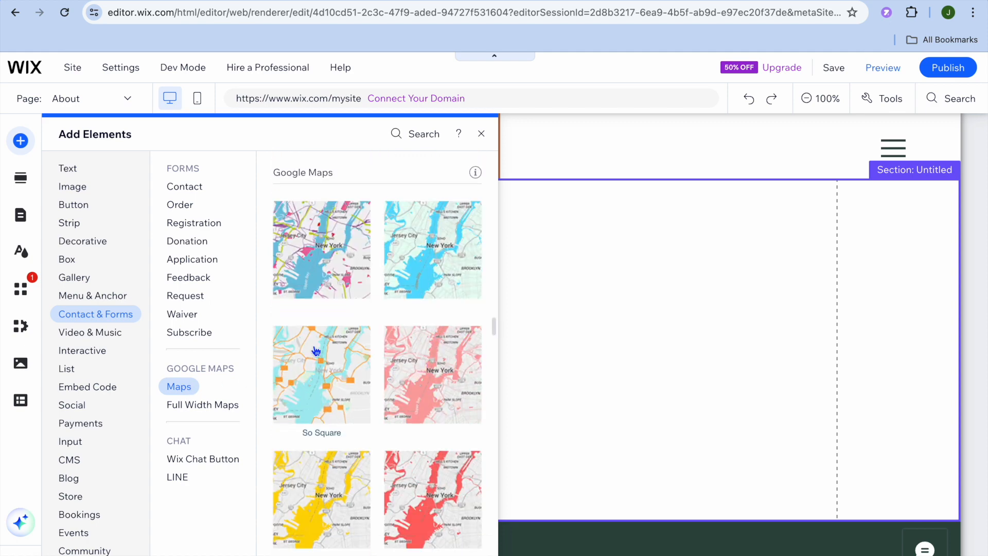
left_click_drag(310, 283, 453, 369)
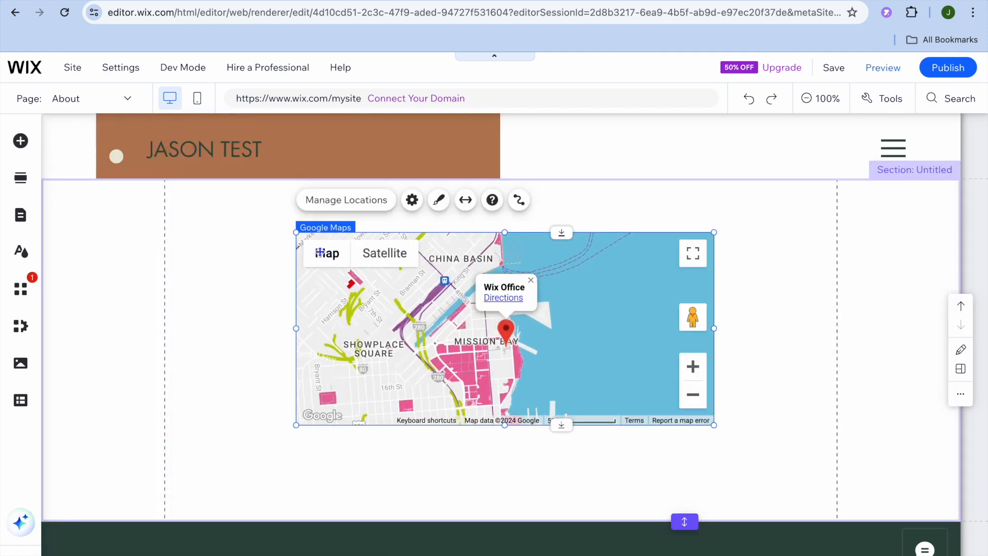
left_click_drag(296, 233, 137, 225)
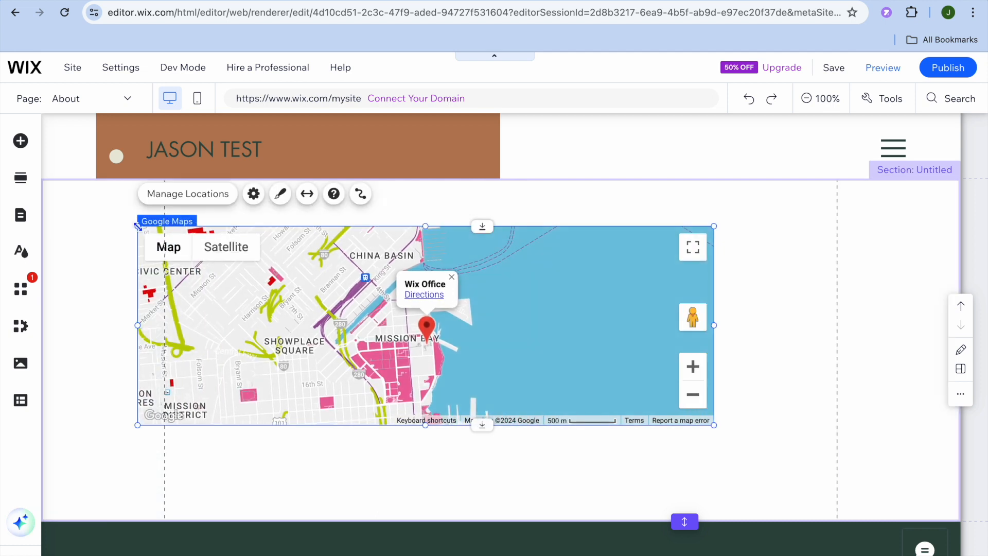
left_click_drag(504, 312, 575, 307)
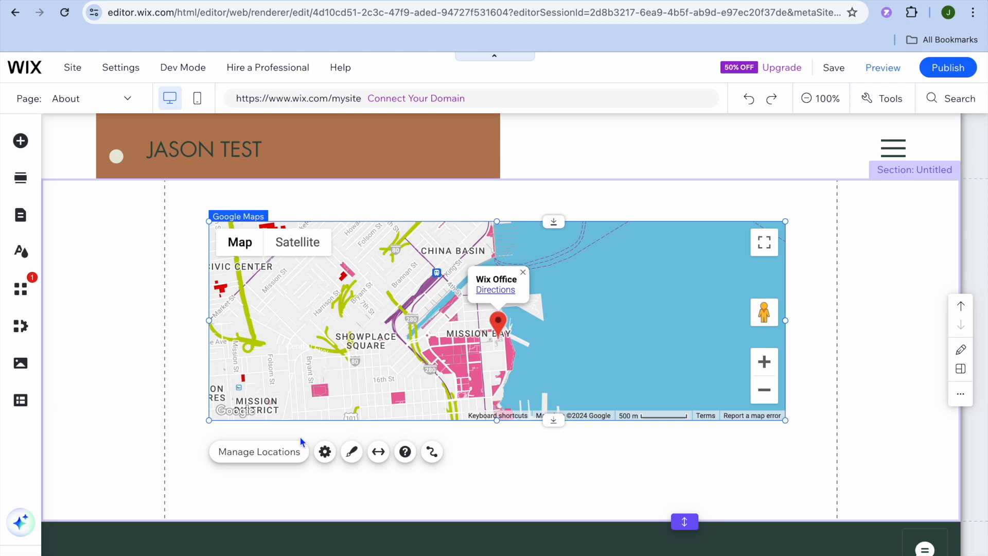
Examine the map's location settings, including the number of locations, address, title, description and link
left_click(265, 453)
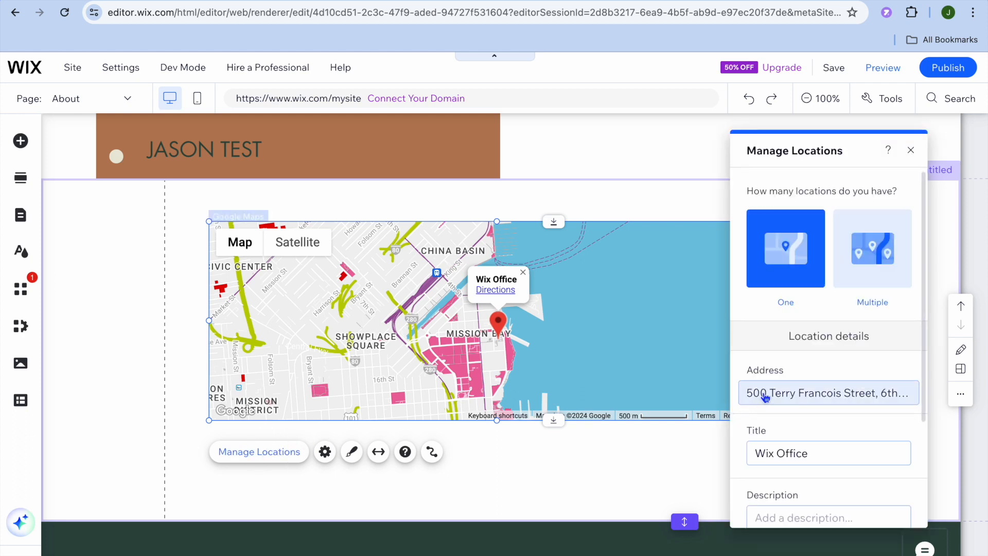
scroll(765, 397, "down", 3)
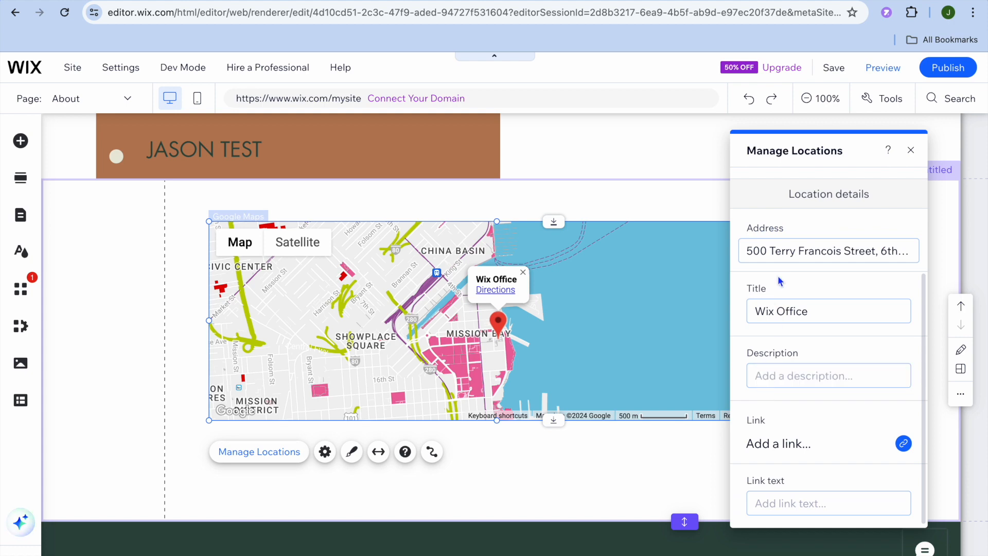
left_click(613, 258)
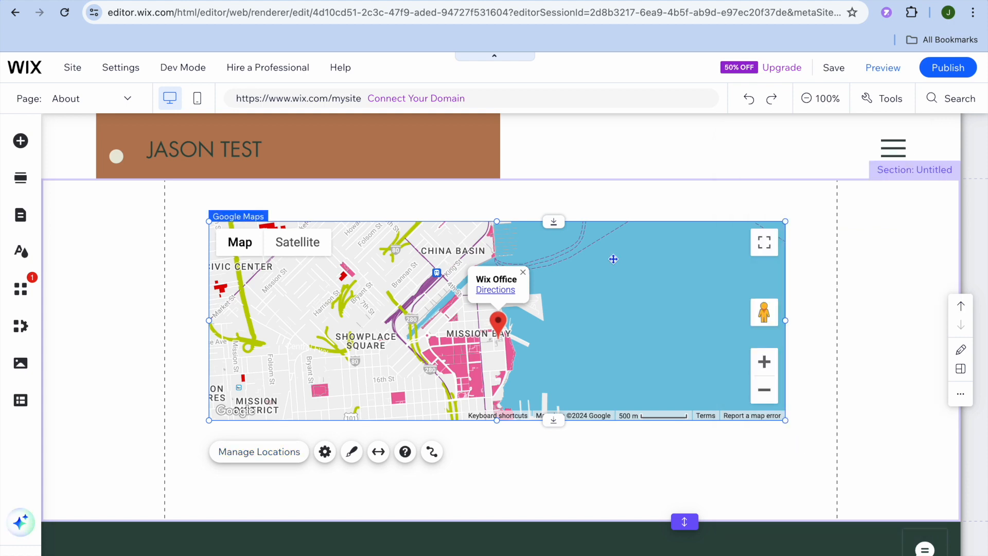
Look back over the About page above the map and open the site preview
scroll(612, 259, "up", 1)
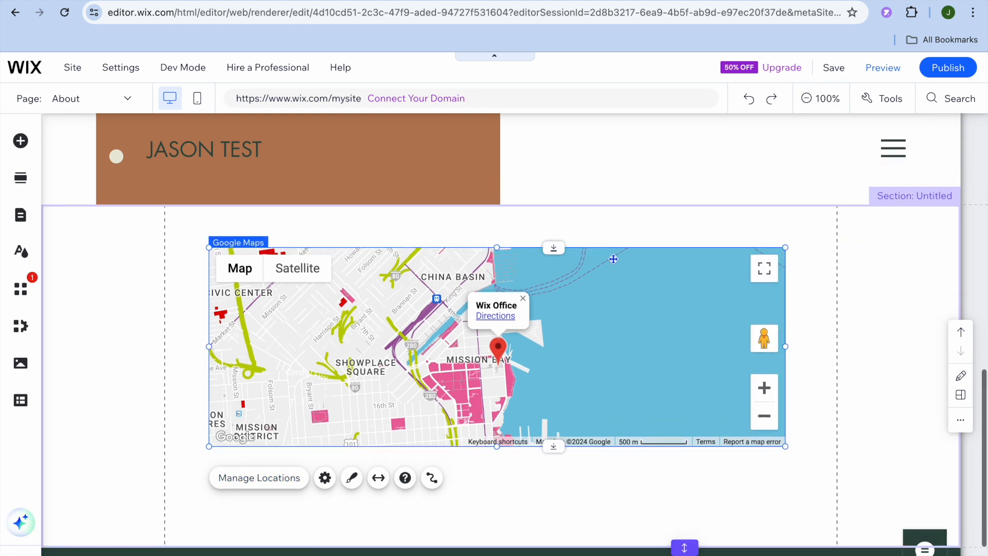
scroll(614, 260, "up", 5)
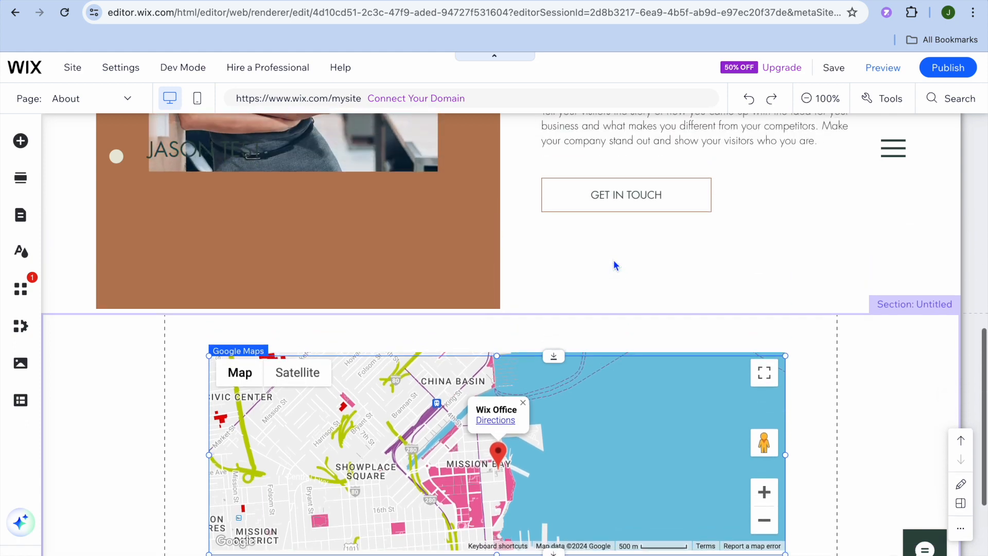
scroll(613, 260, "up", 4)
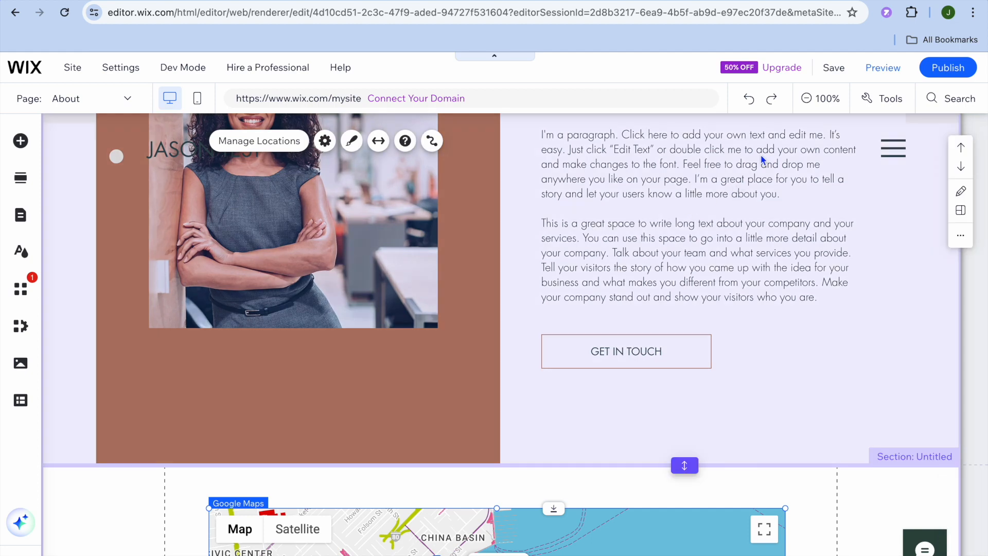
mouse_move(843, 72)
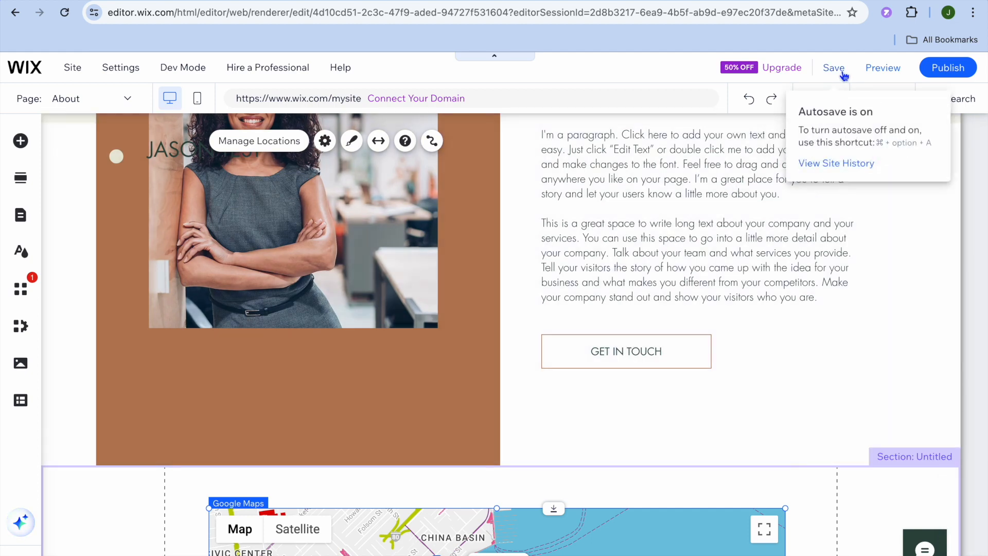
left_click(876, 69)
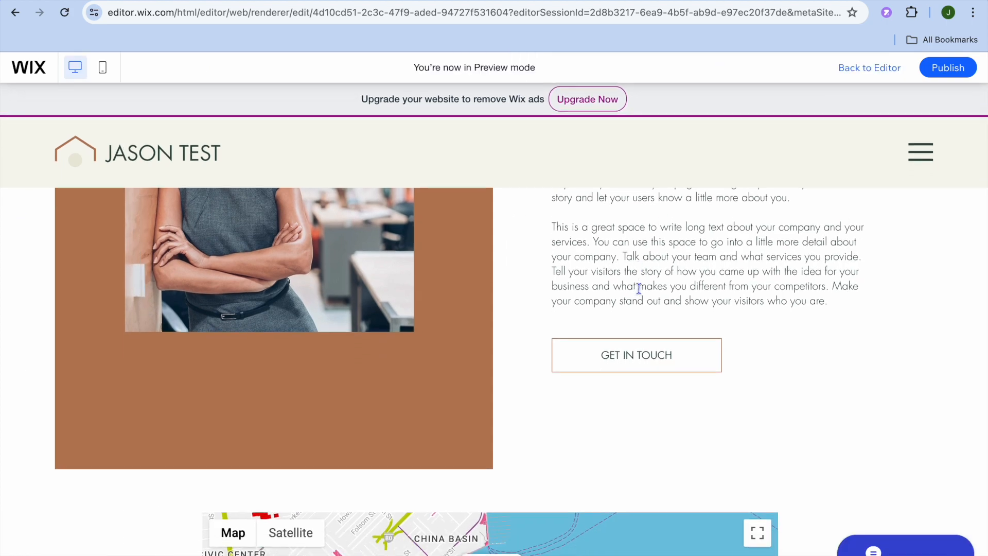
Look over the previewed About page, from its heading through the consultant profile and Get in Touch section
scroll(639, 288, "up", 10)
scroll(639, 289, "down", 7)
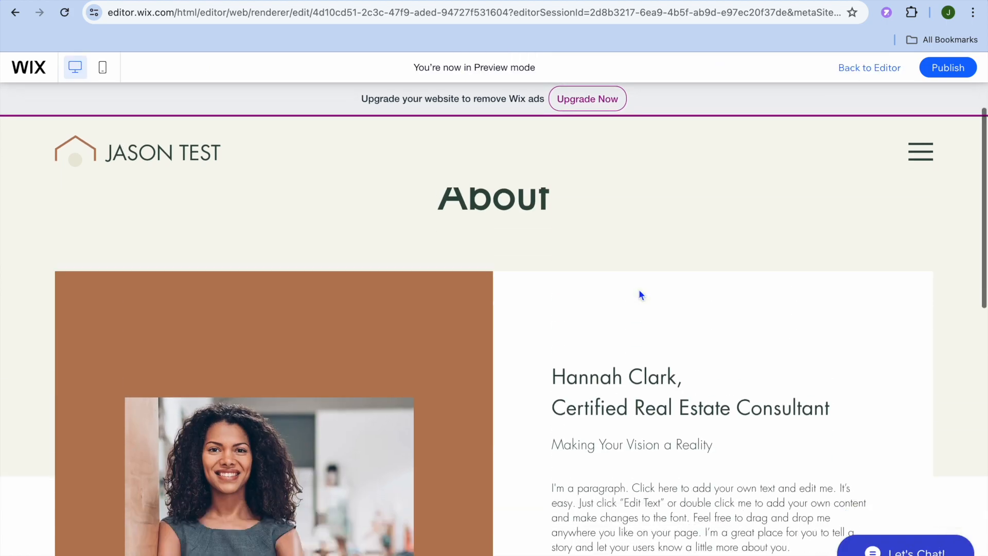
scroll(638, 288, "up", 10)
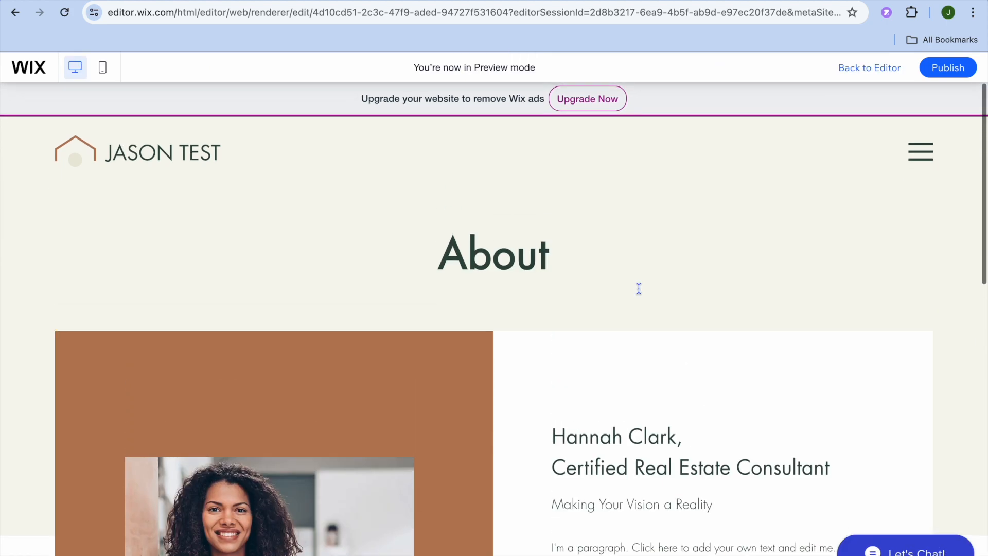
scroll(639, 288, "down", 6)
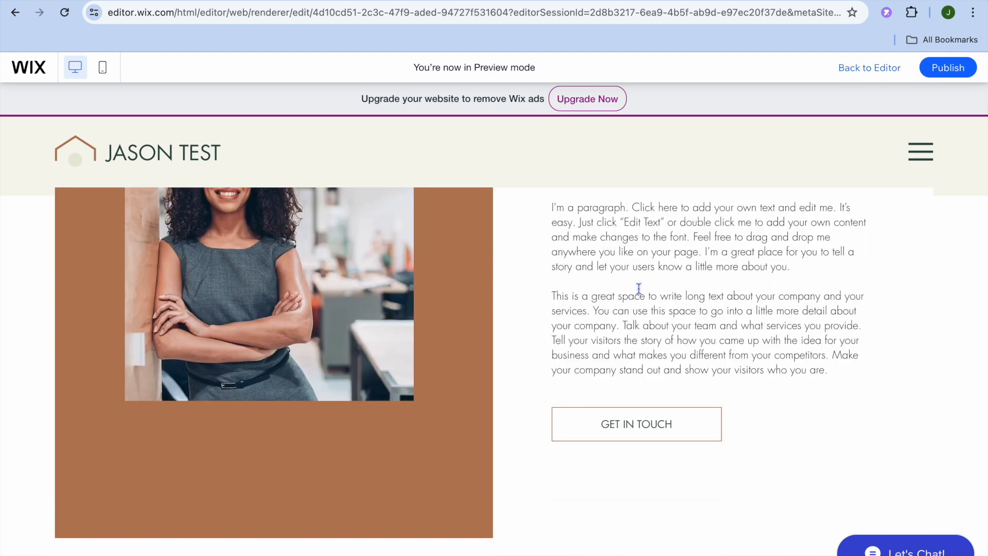
scroll(639, 289, "up", 10)
scroll(638, 288, "down", 4)
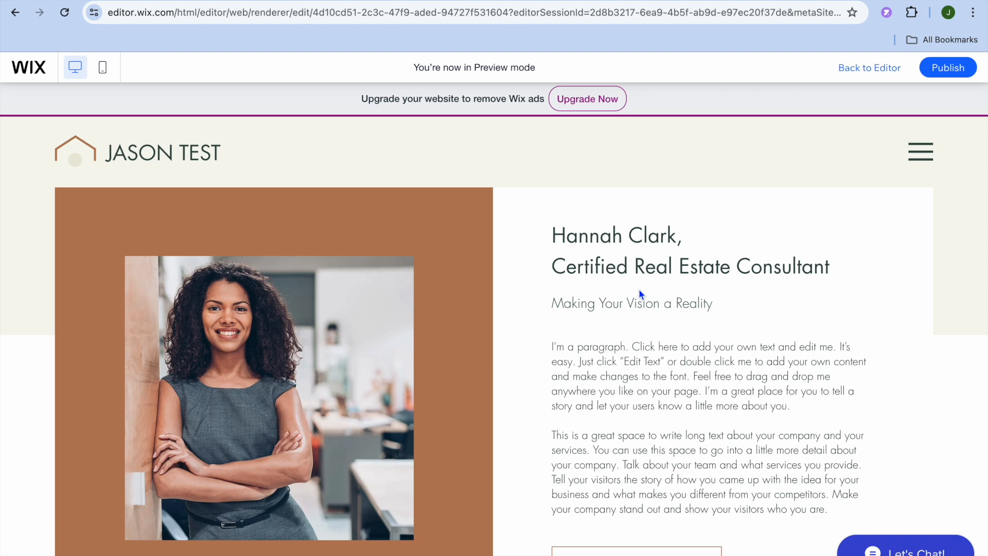
scroll(638, 294, "down", 4)
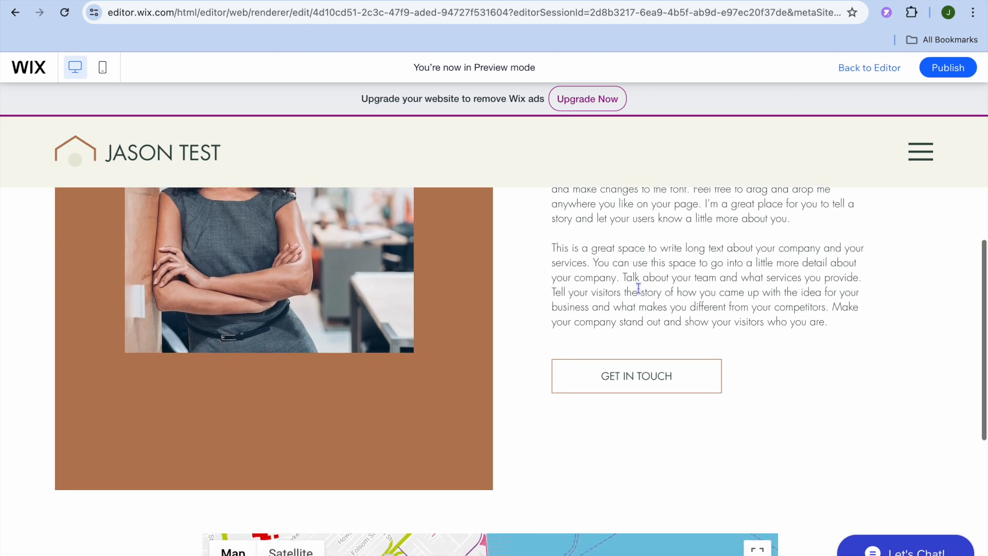
Examine the embedded map in the preview, close its Wix Office location bubble and look back over the consultant profile
scroll(638, 288, "down", 5)
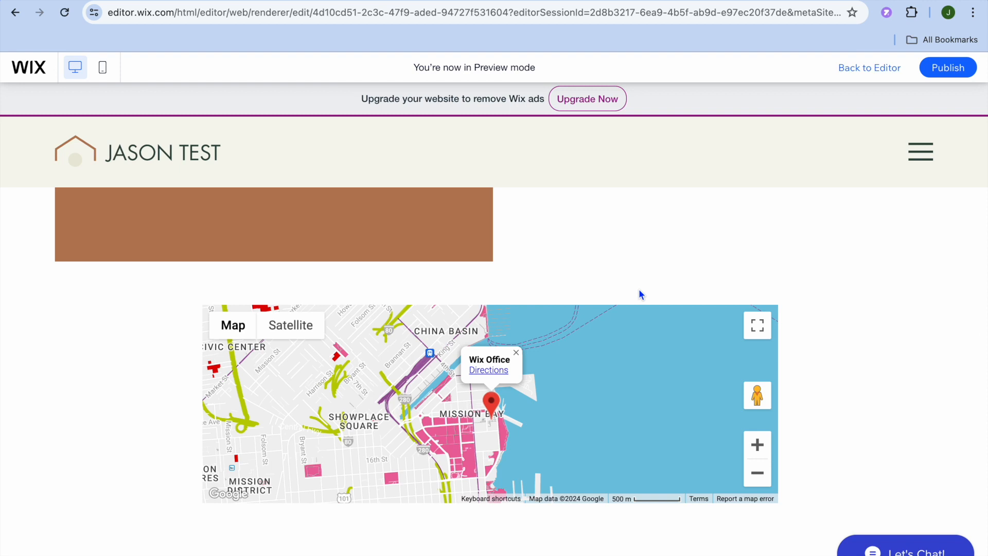
left_click(516, 352)
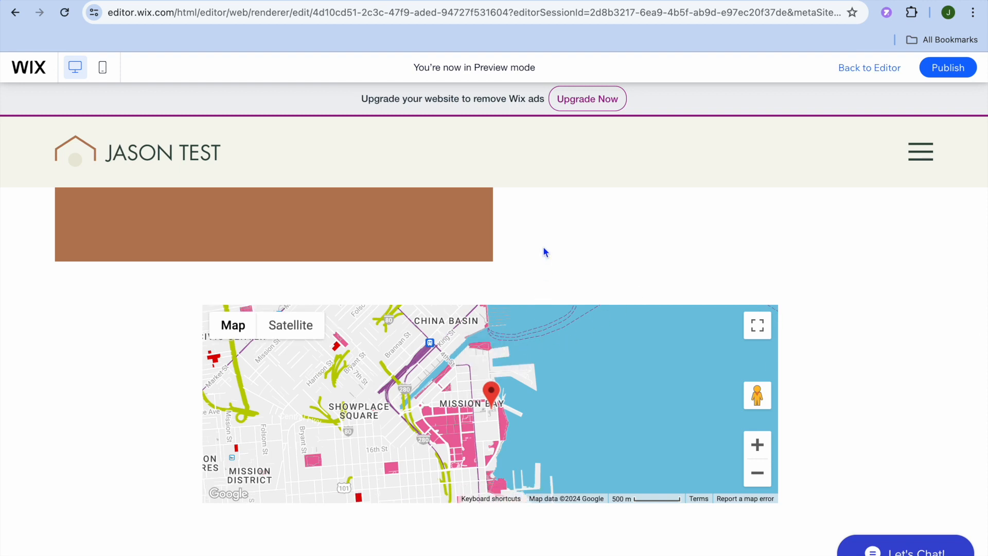
scroll(544, 249, "up", 5)
scroll(543, 249, "up", 5)
scroll(543, 246, "down", 3)
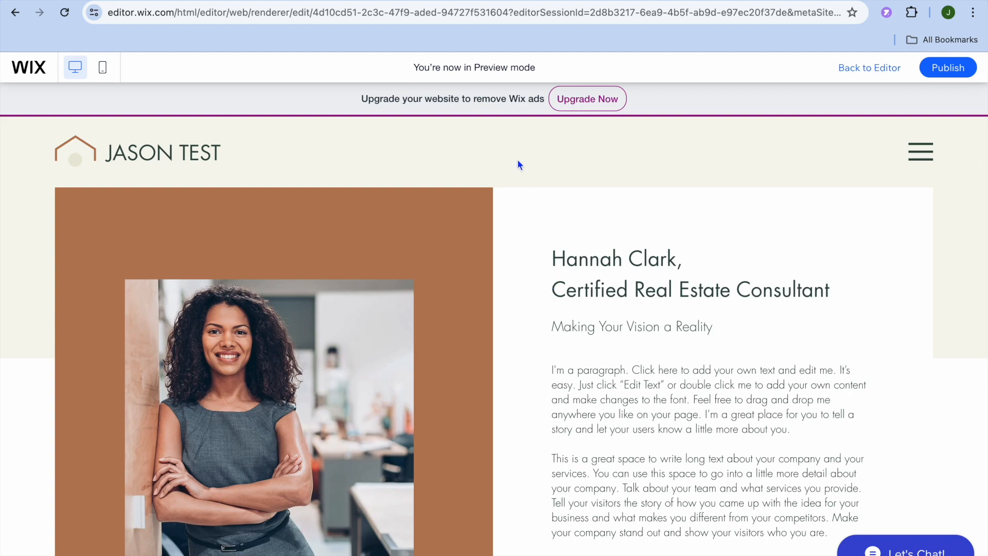